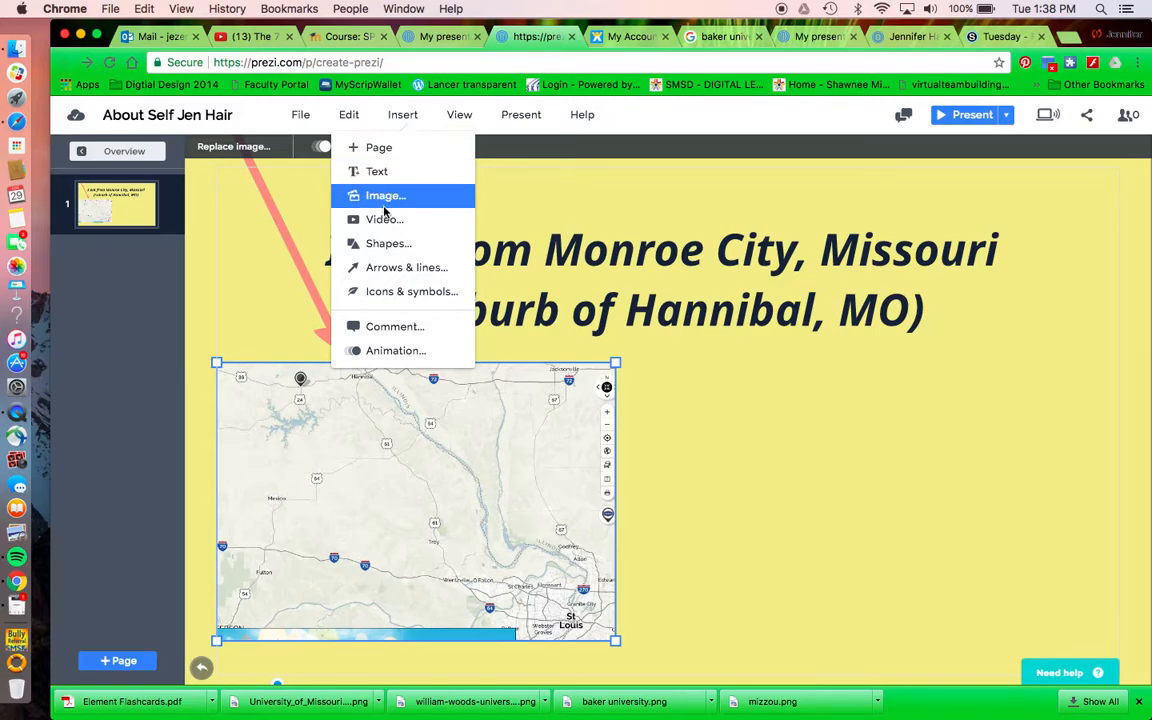
- Reshape the red arrow on the Monroe City page so it curves down with its tip above the map's location pin
{"action": "left_click", "coordinate": [390, 267]}
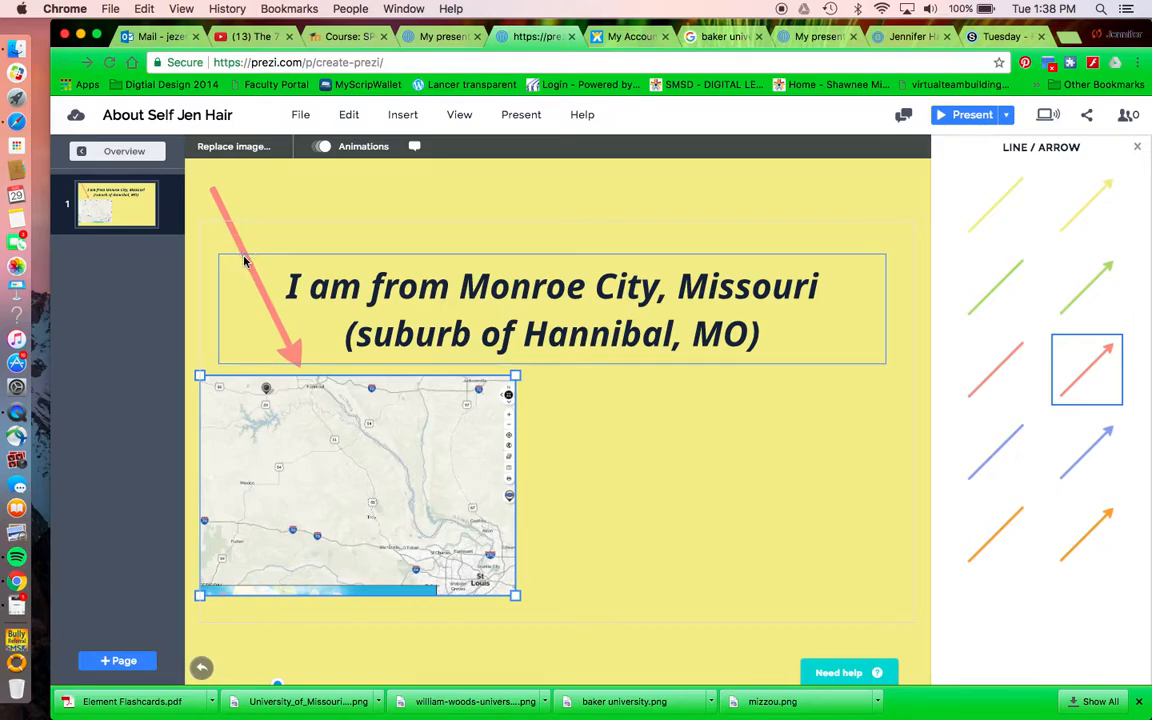
{"action": "left_click", "coordinate": [221, 199]}
{"action": "left_click_drag", "start_coordinate": [221, 199], "coordinate": [214, 197]}
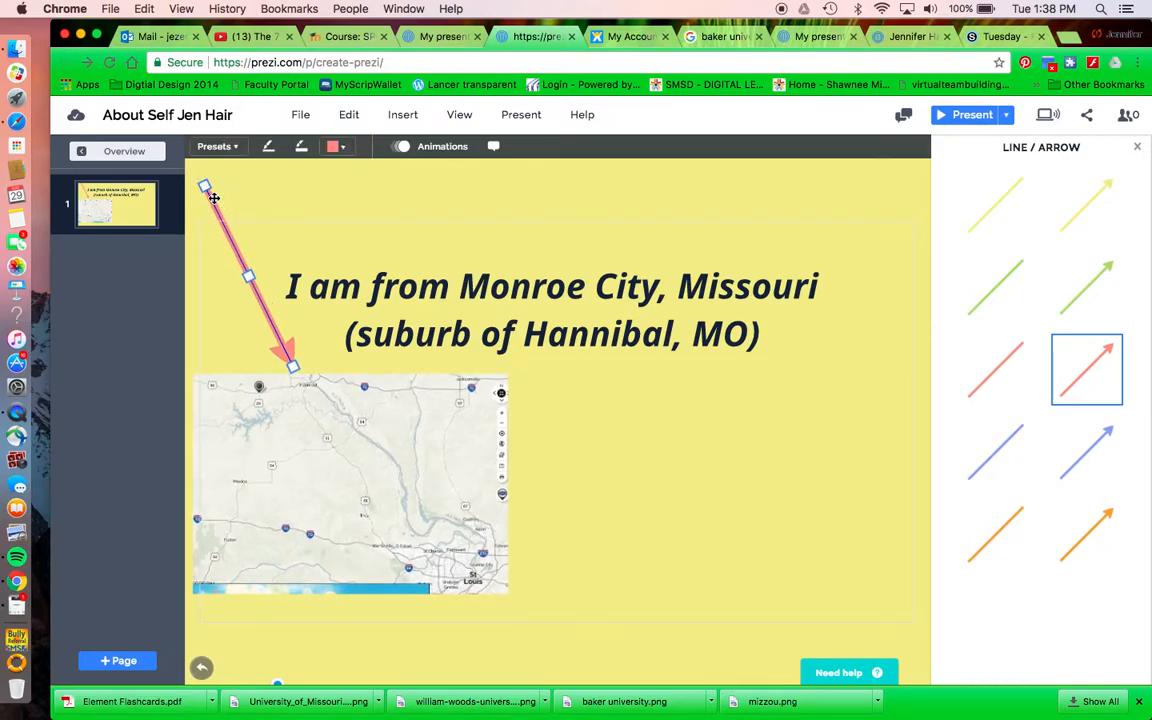
{"action": "left_click_drag", "start_coordinate": [291, 364], "coordinate": [255, 364]}
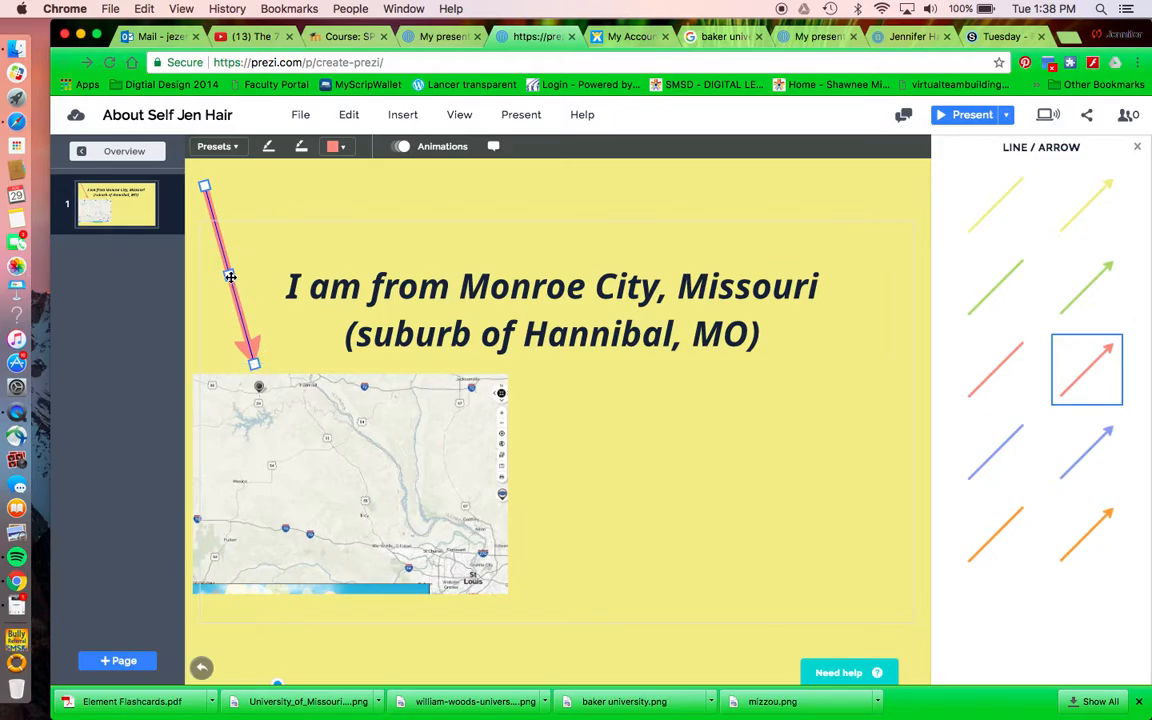
{"action": "mouse_move", "coordinate": [229, 270]}
{"action": "left_mouse_down"}
{"action": "mouse_move", "coordinate": [261, 264]}
{"action": "mouse_move", "coordinate": [216, 291]}
{"action": "mouse_move", "coordinate": [210, 280]}
{"action": "left_mouse_up"}
- Rearrange the page by centring the map below the title, lowering the arrow and raising the title
{"action": "left_click_drag", "start_coordinate": [385, 442], "coordinate": [560, 442]}
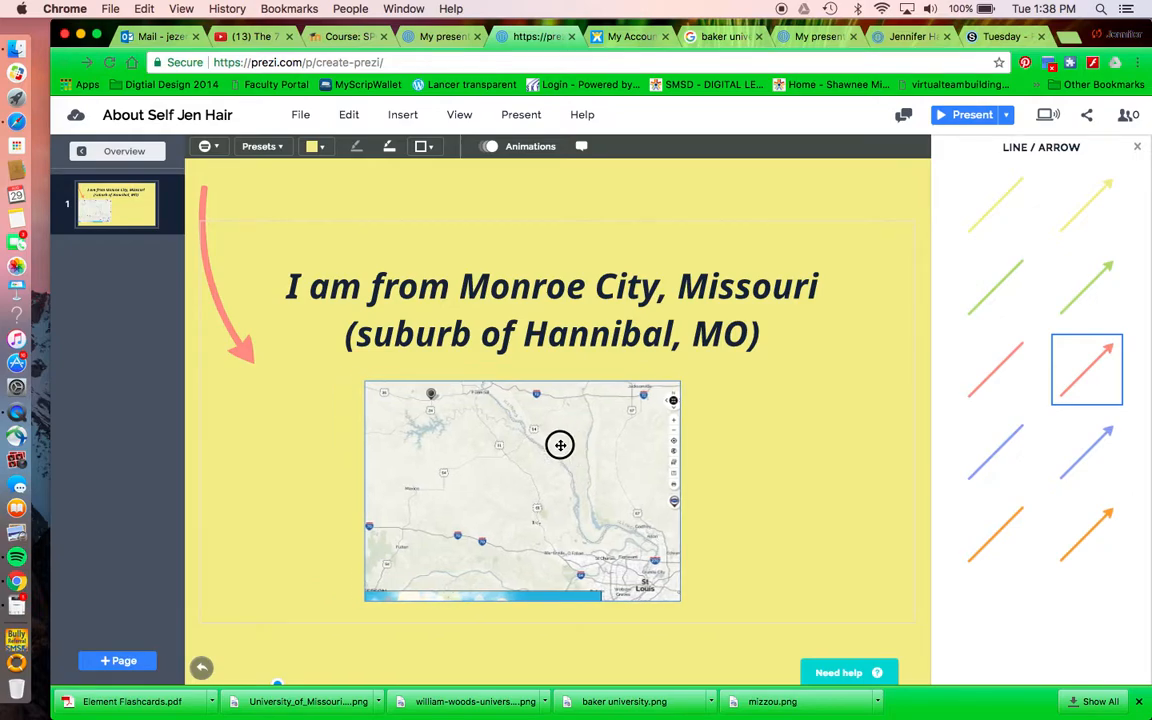
{"action": "left_click_drag", "start_coordinate": [220, 308], "coordinate": [224, 370]}
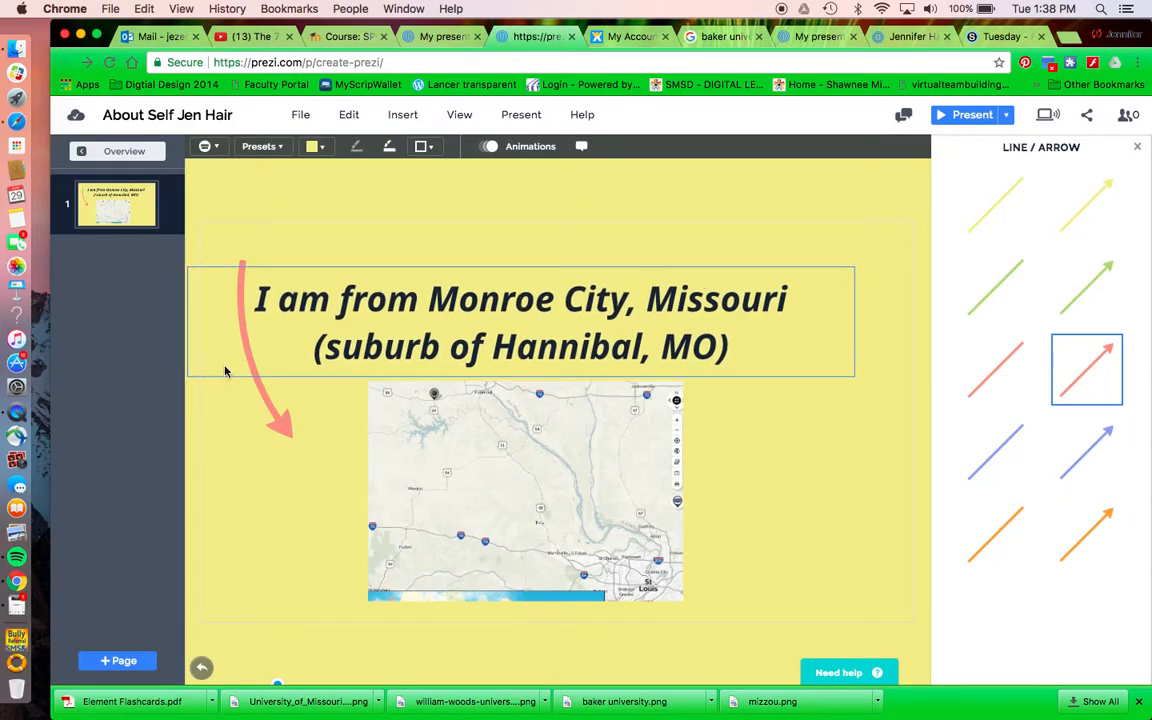
{"action": "left_click_drag", "start_coordinate": [372, 319], "coordinate": [452, 260]}
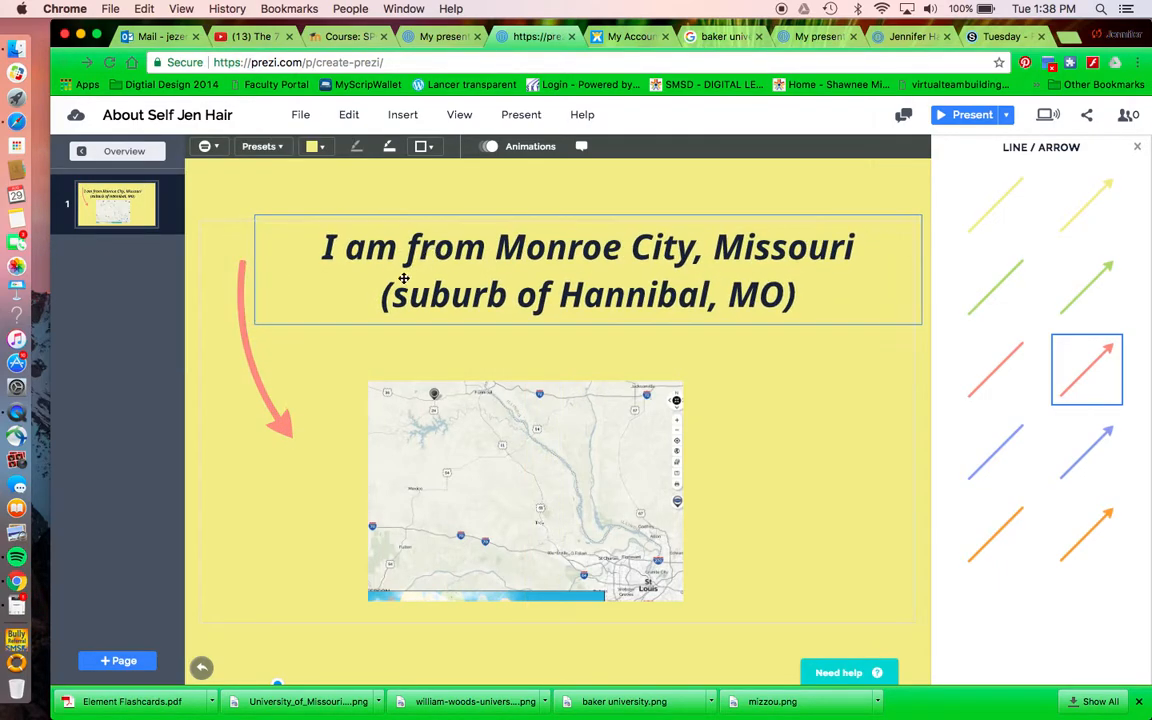
- Shift the arrow away from the title, extend its tip to the map's edge and bend it into a deep downward curve
{"action": "left_click", "coordinate": [256, 374]}
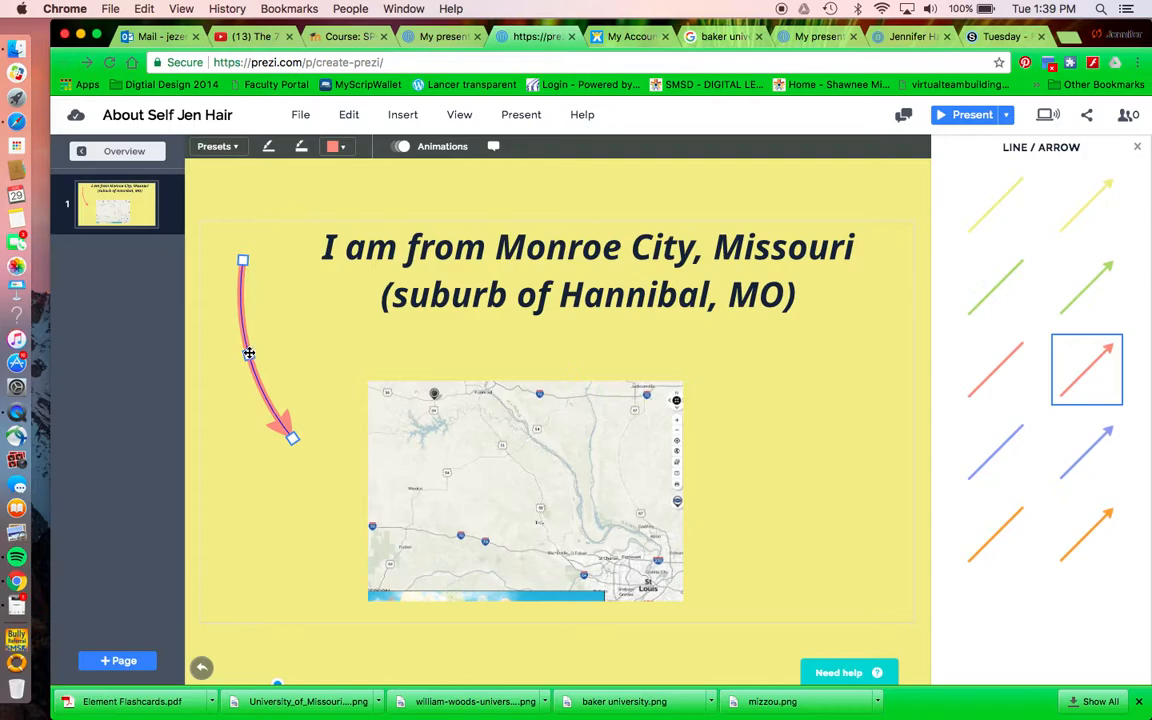
{"action": "left_click_drag", "start_coordinate": [245, 350], "coordinate": [219, 359]}
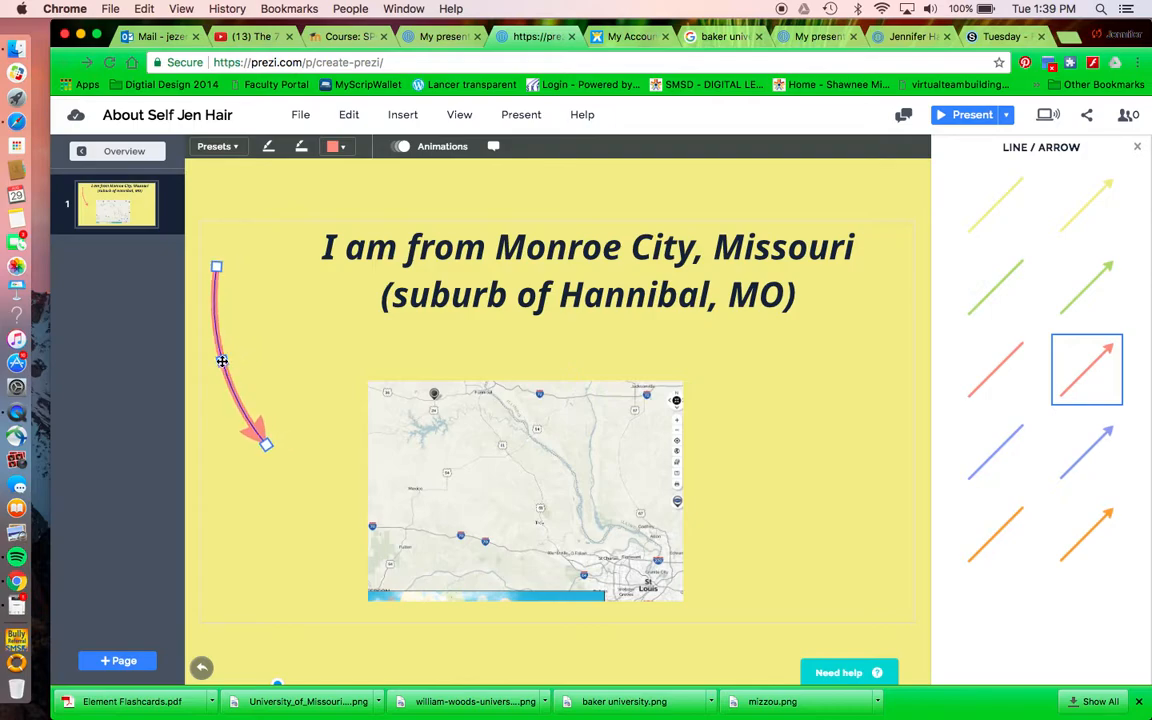
{"action": "left_click_drag", "start_coordinate": [264, 445], "coordinate": [408, 390]}
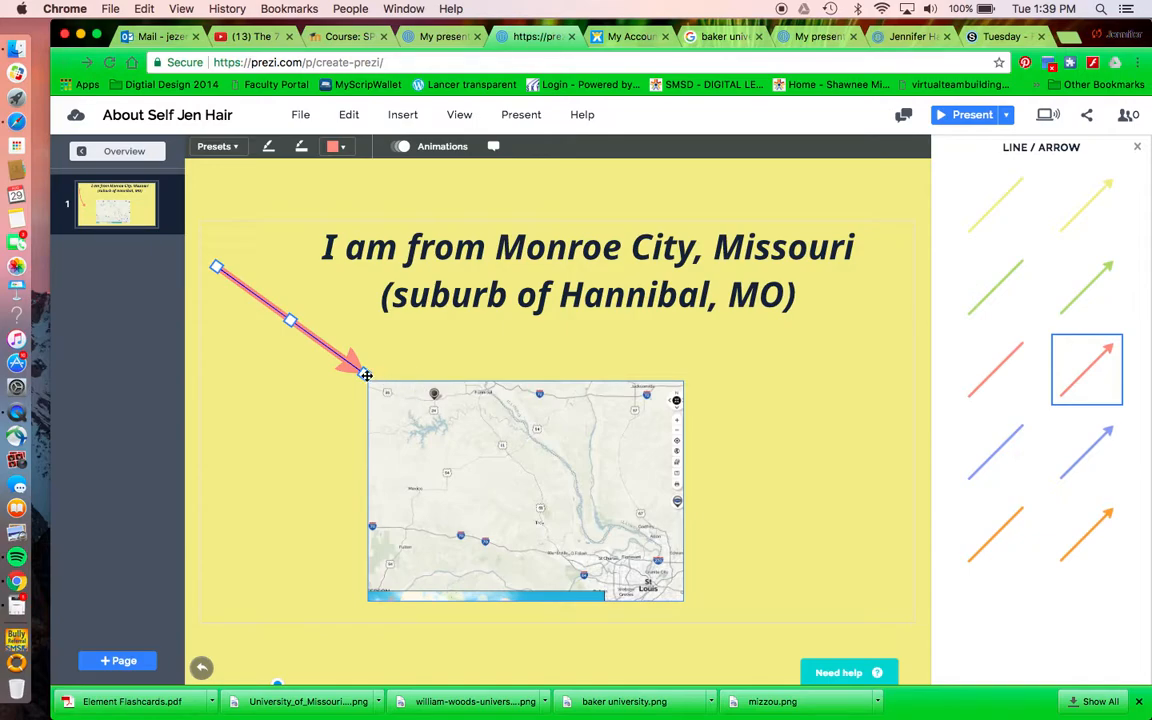
{"action": "left_click_drag", "start_coordinate": [289, 320], "coordinate": [242, 414]}
{"action": "scroll", "coordinate": [277, 471], "scroll_direction": "down", "scroll_amount": 5}
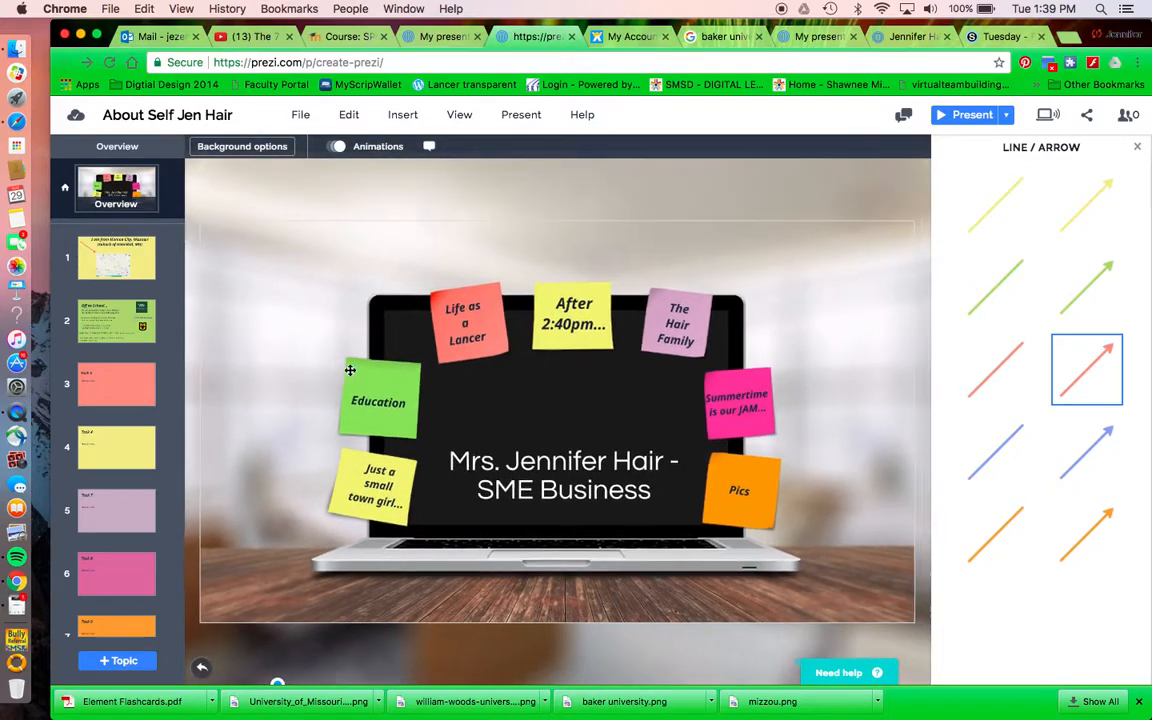
{"action": "left_click", "coordinate": [123, 259]}
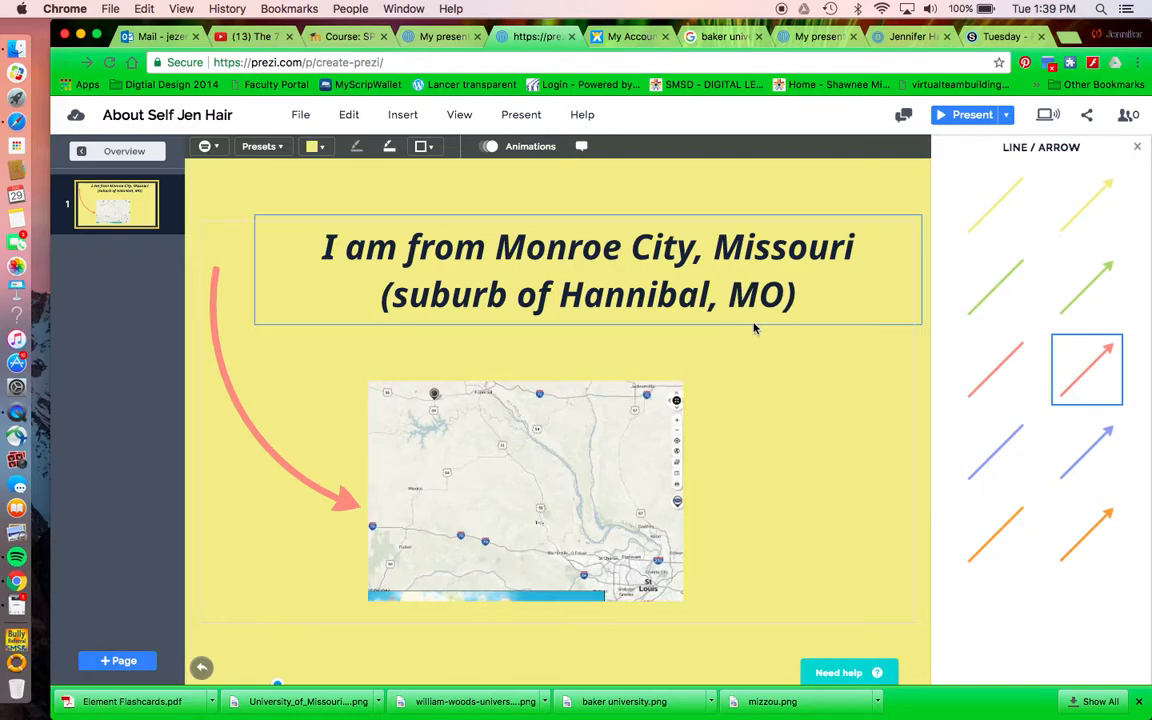
{"action": "left_click", "coordinate": [413, 119]}
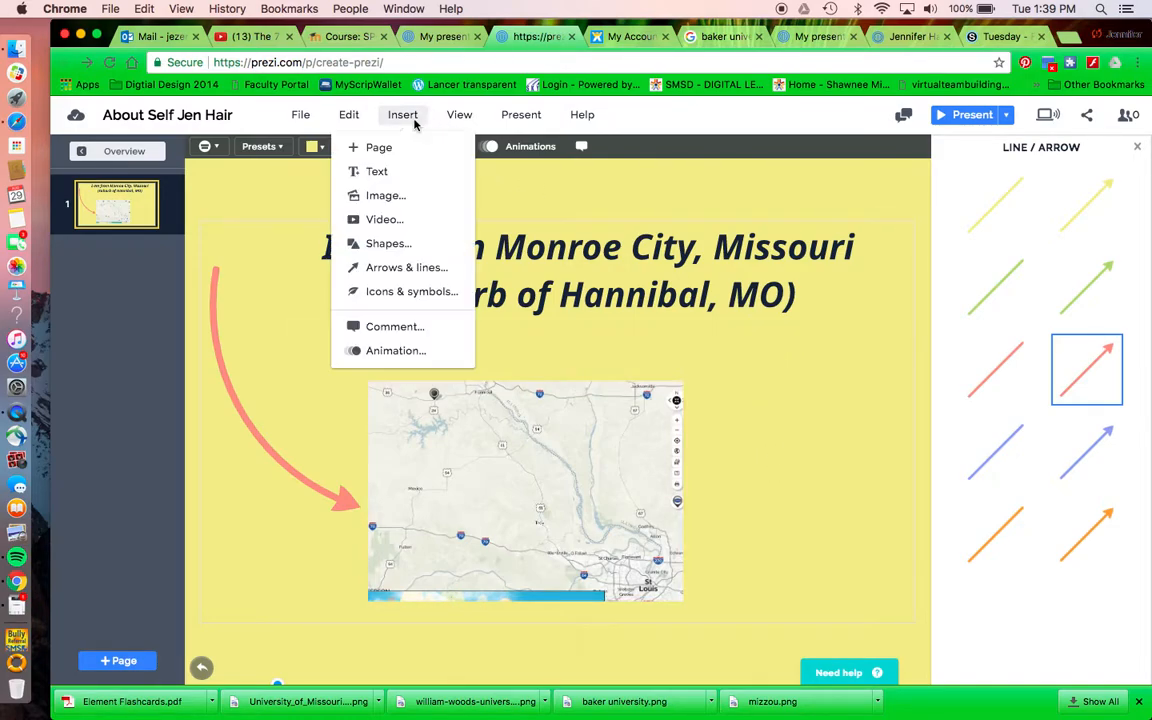
{"action": "left_click", "coordinate": [421, 195]}
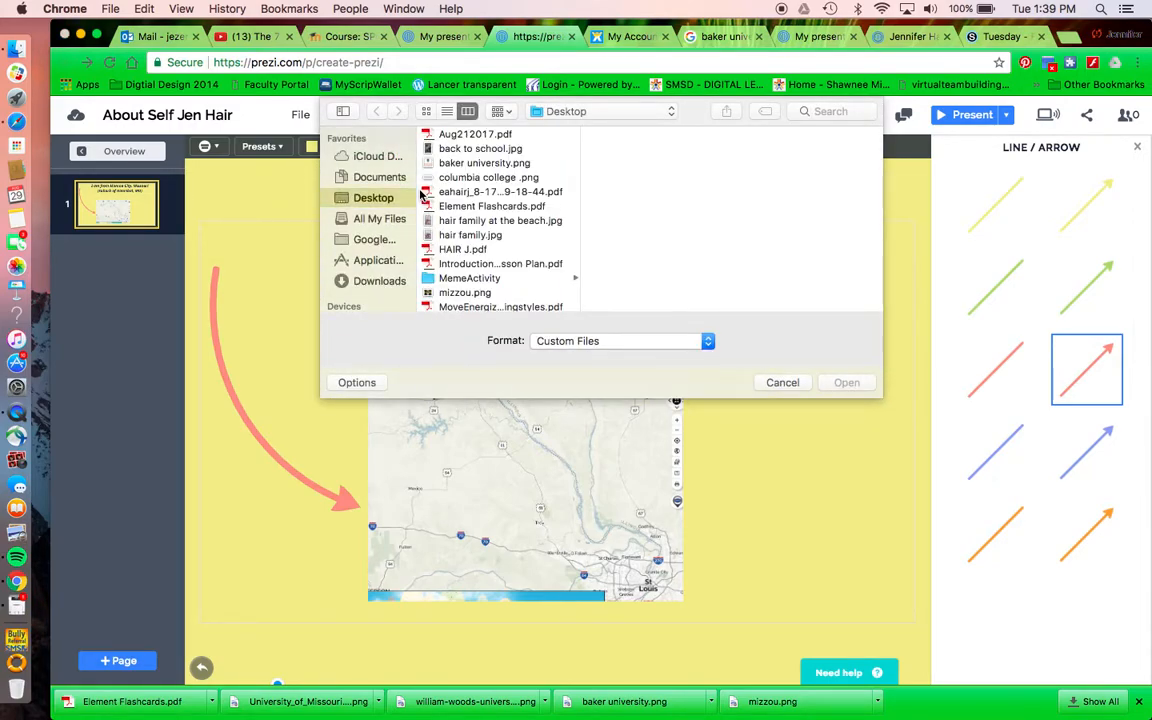
{"action": "left_click", "coordinate": [798, 388]}
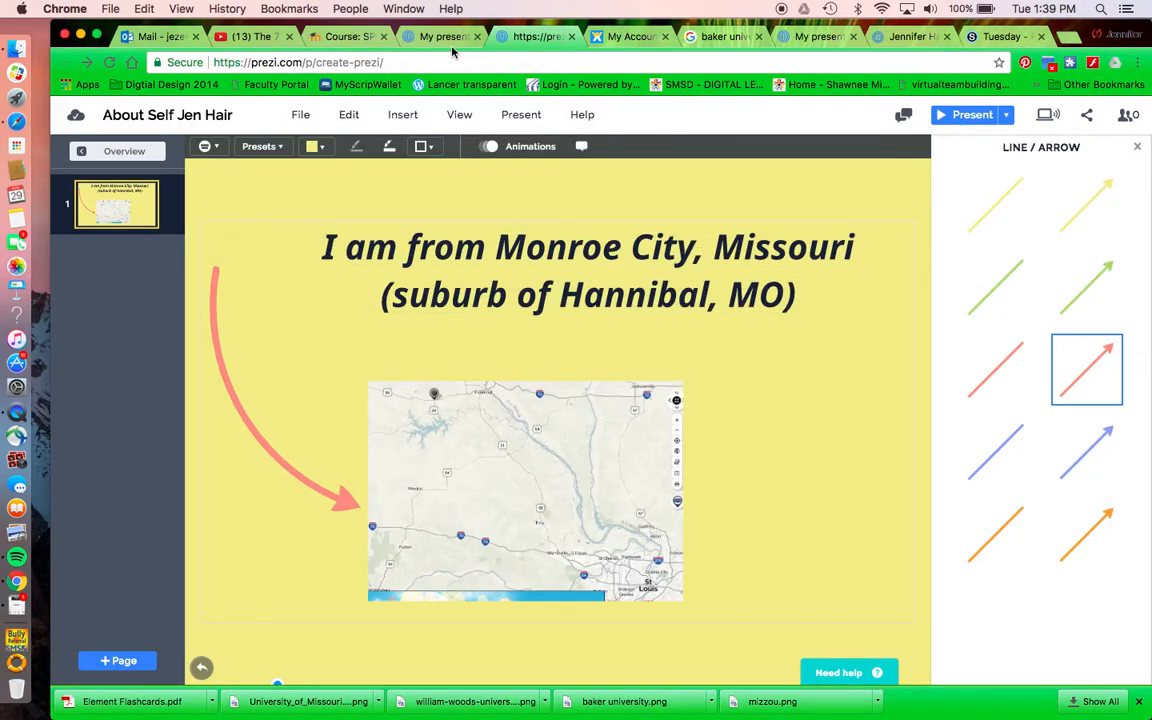
- Browse the icons and symbols meant for light prezis
{"action": "left_click", "coordinate": [410, 114]}
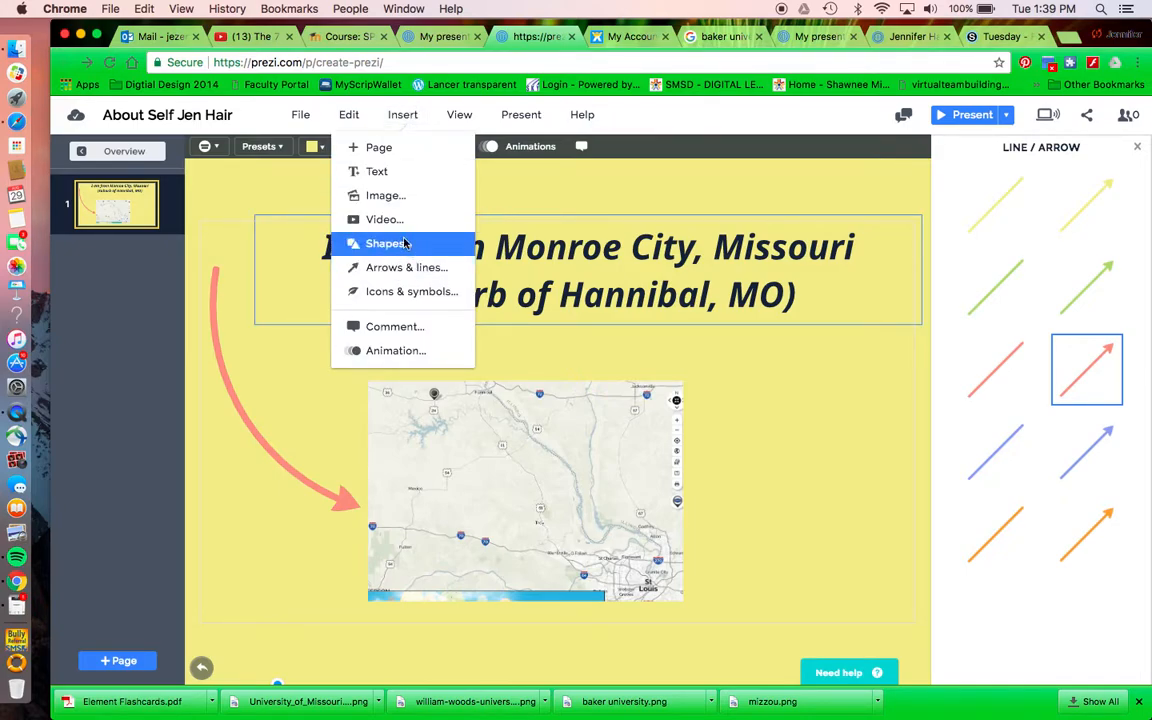
{"action": "left_click", "coordinate": [405, 291]}
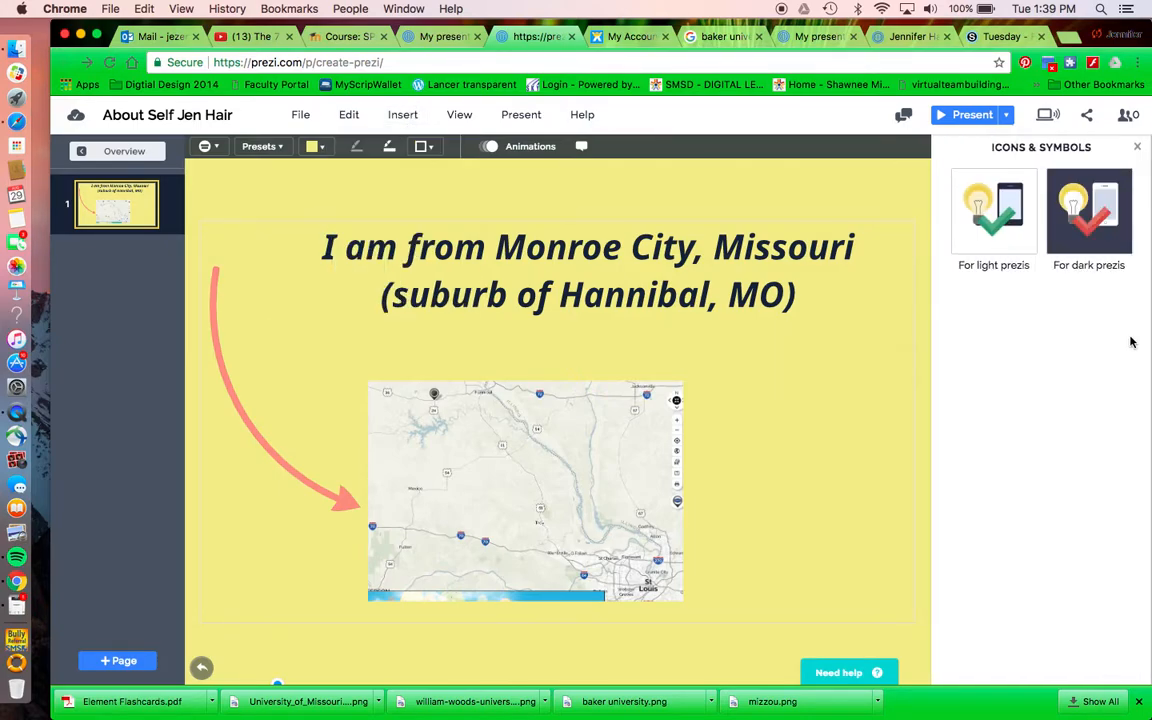
{"action": "left_click", "coordinate": [1007, 223]}
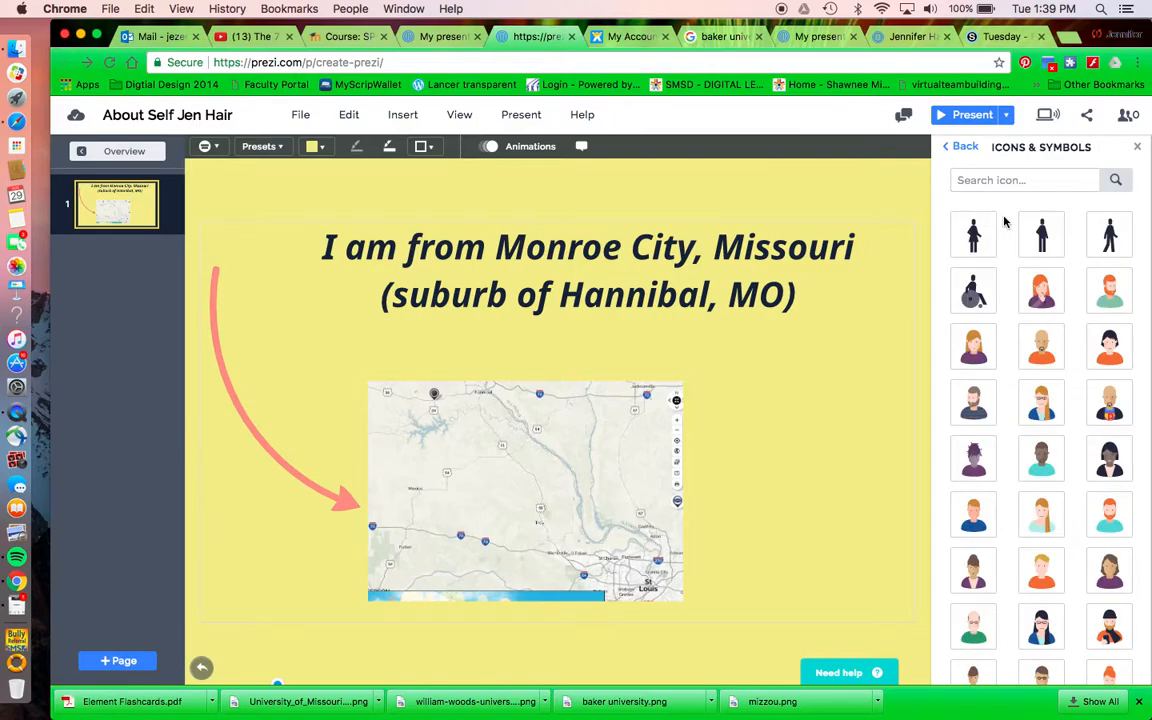
{"action": "scroll", "coordinate": [1040, 403], "scroll_direction": "down", "scroll_amount": 15}
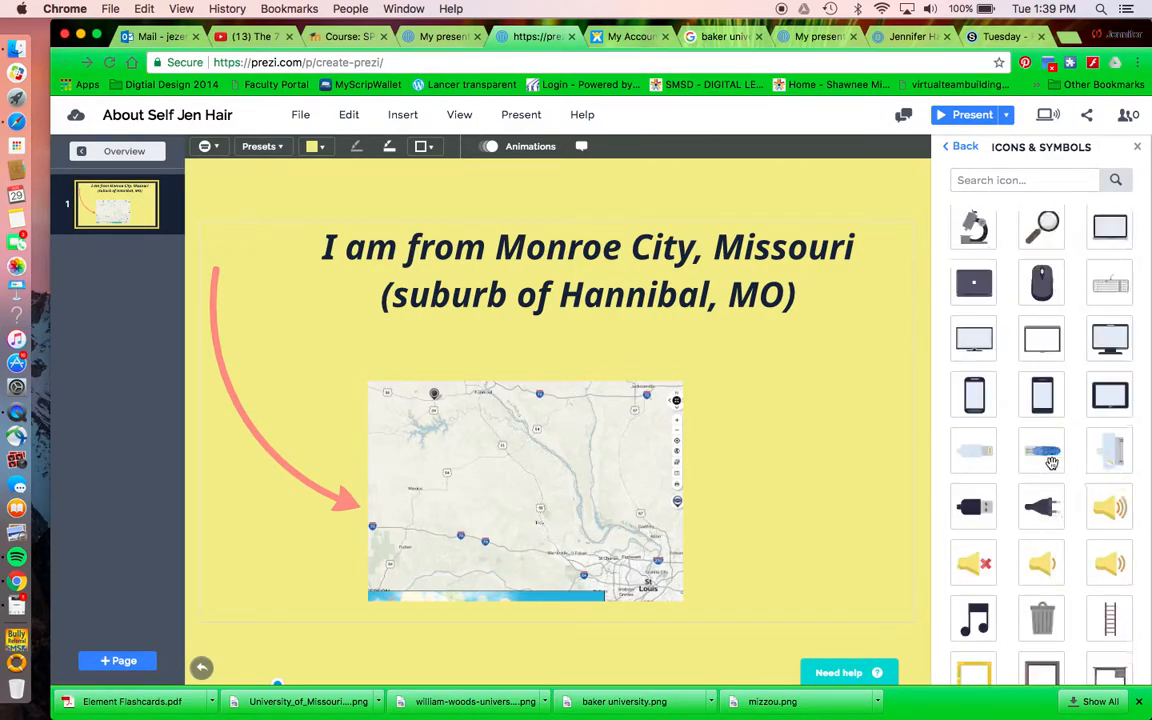
{"action": "scroll", "coordinate": [1050, 463], "scroll_direction": "down", "scroll_amount": 15}
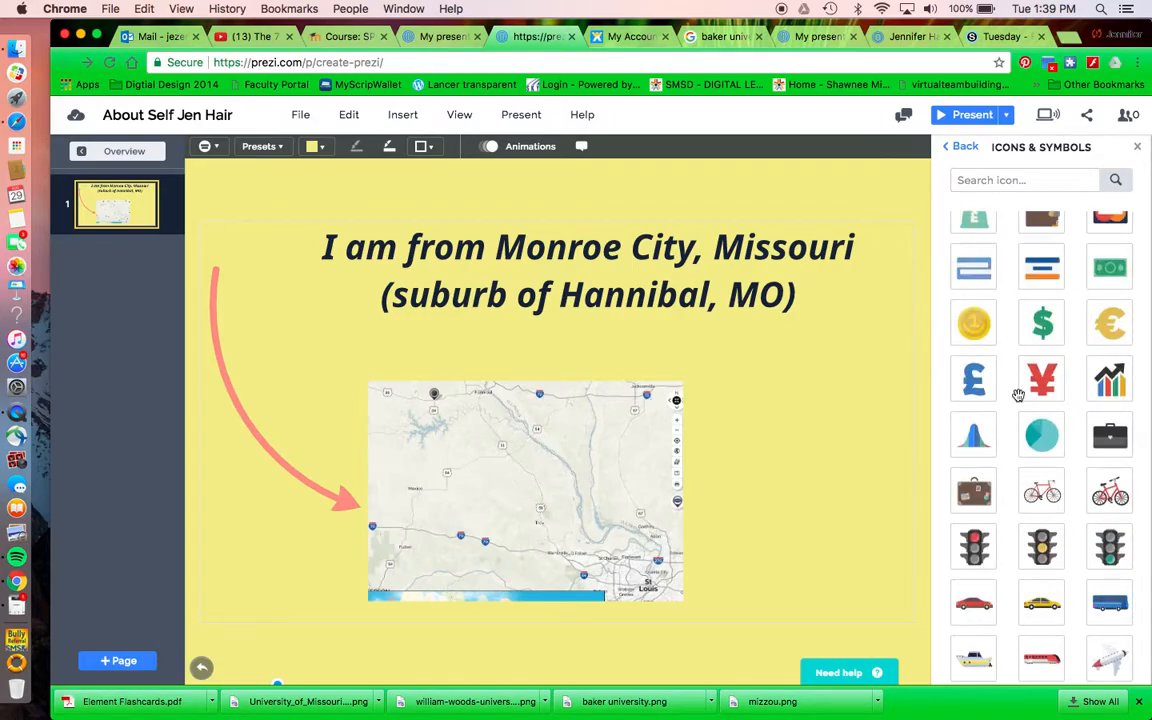
- Return to the presentation overview and review the "Off to School..." topic with its university entries and logos
{"action": "left_click", "coordinate": [123, 152]}
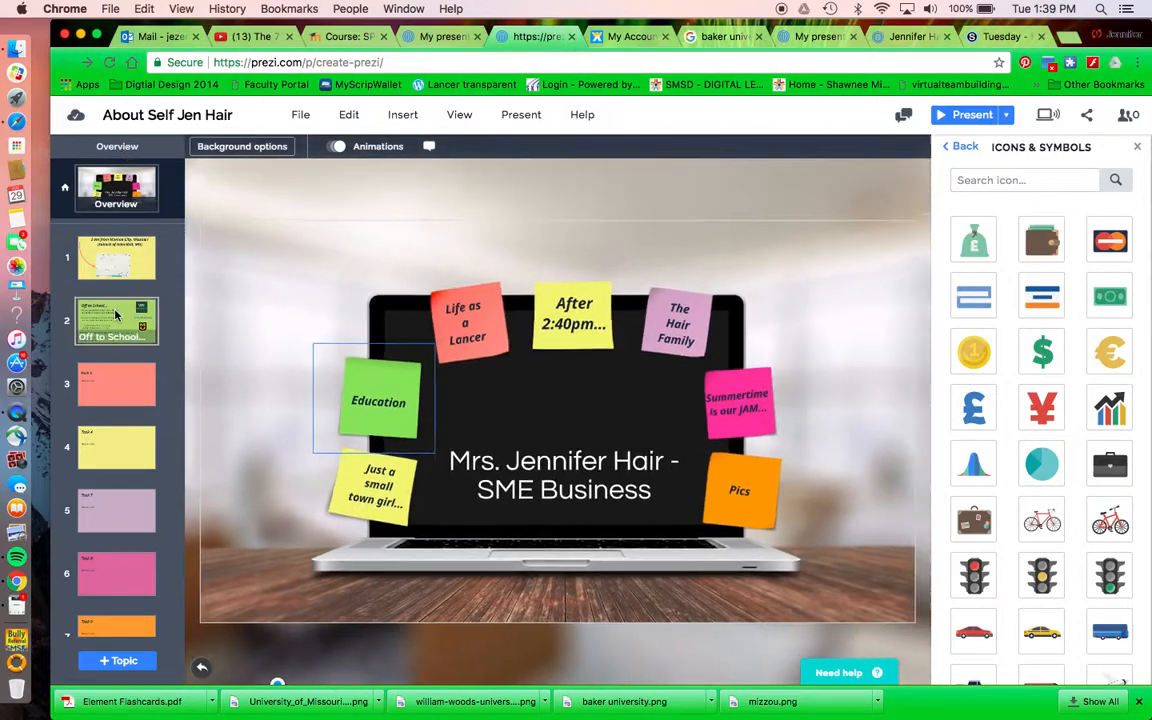
{"action": "left_click", "coordinate": [115, 316]}
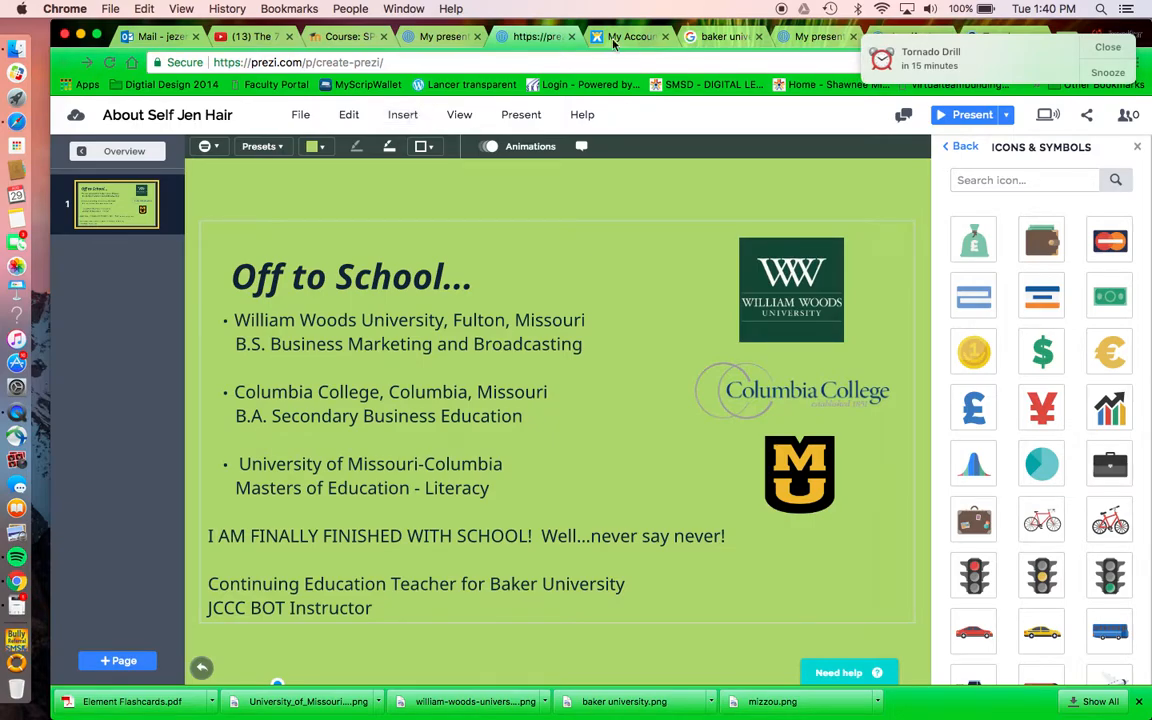
{"action": "left_click", "coordinate": [1099, 47]}
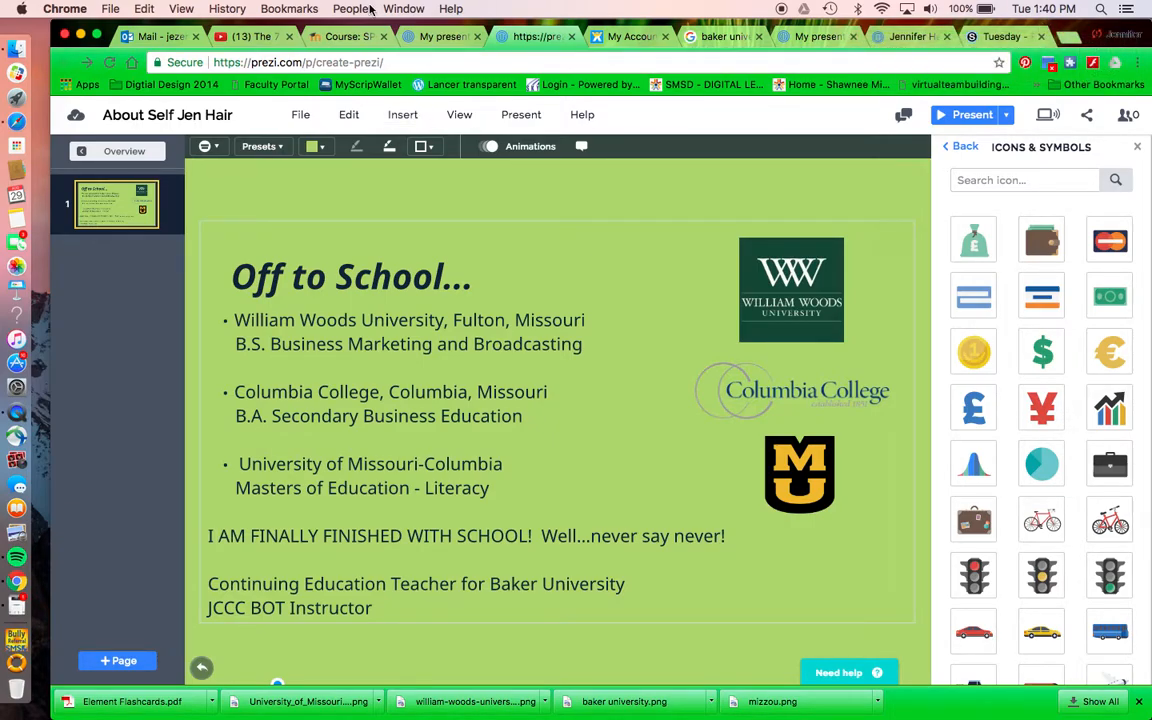
{"action": "left_click", "coordinate": [400, 115]}
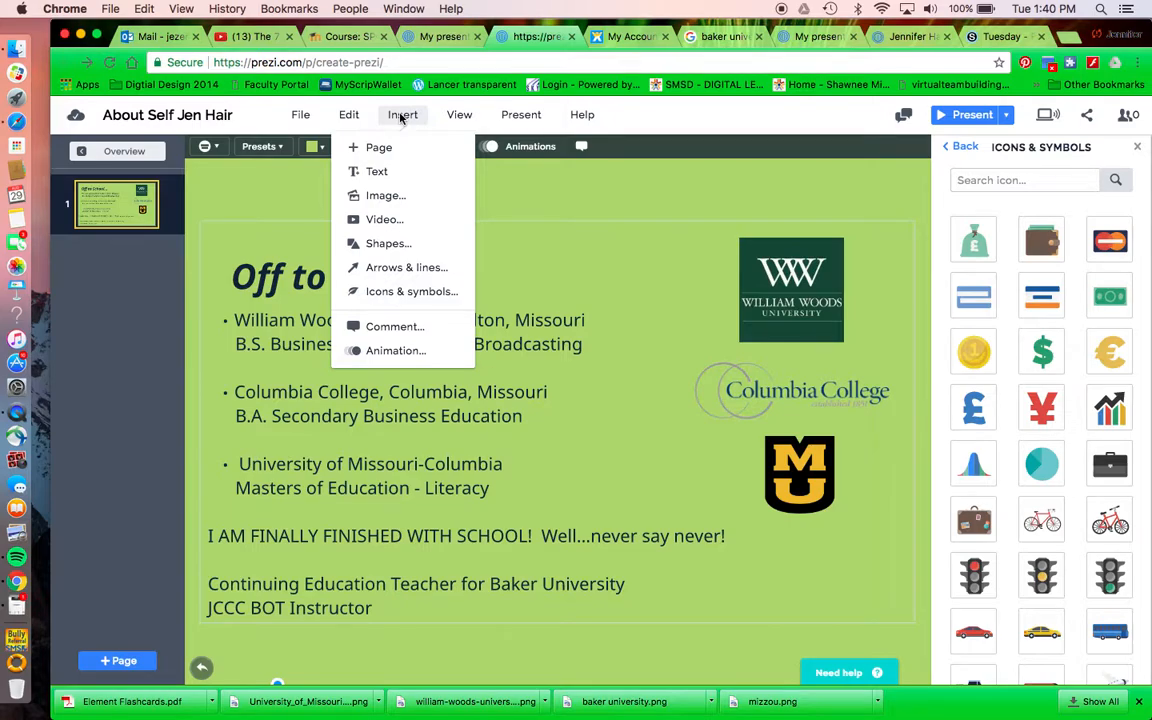
- Open the Task 3 topic and replace its title with "About", the teacher's title and surname, and "at School"
{"action": "left_click", "coordinate": [138, 157]}
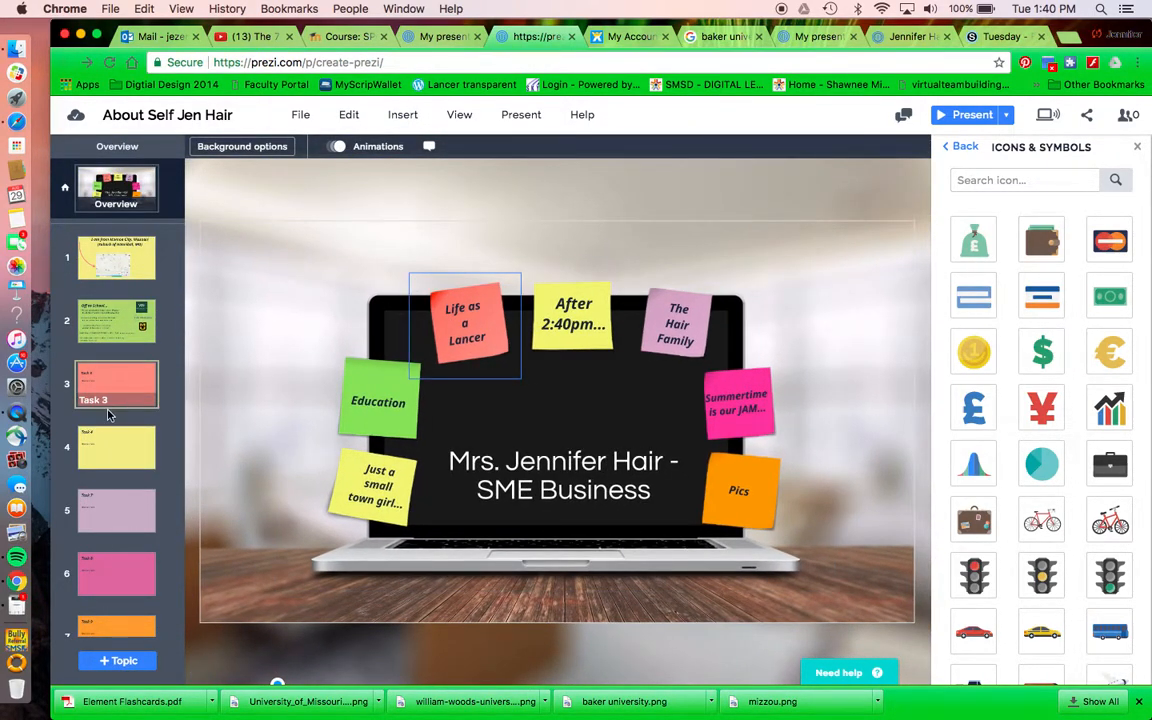
{"action": "left_click", "coordinate": [130, 390]}
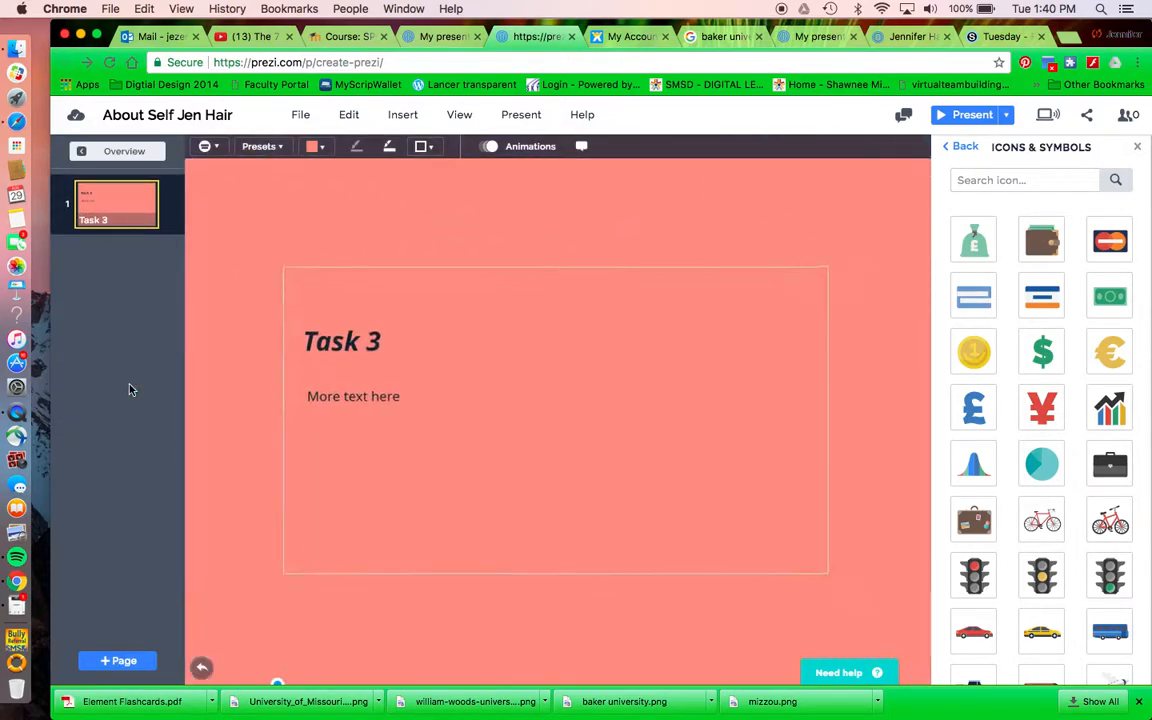
{"action": "double_click", "coordinate": [271, 322]}
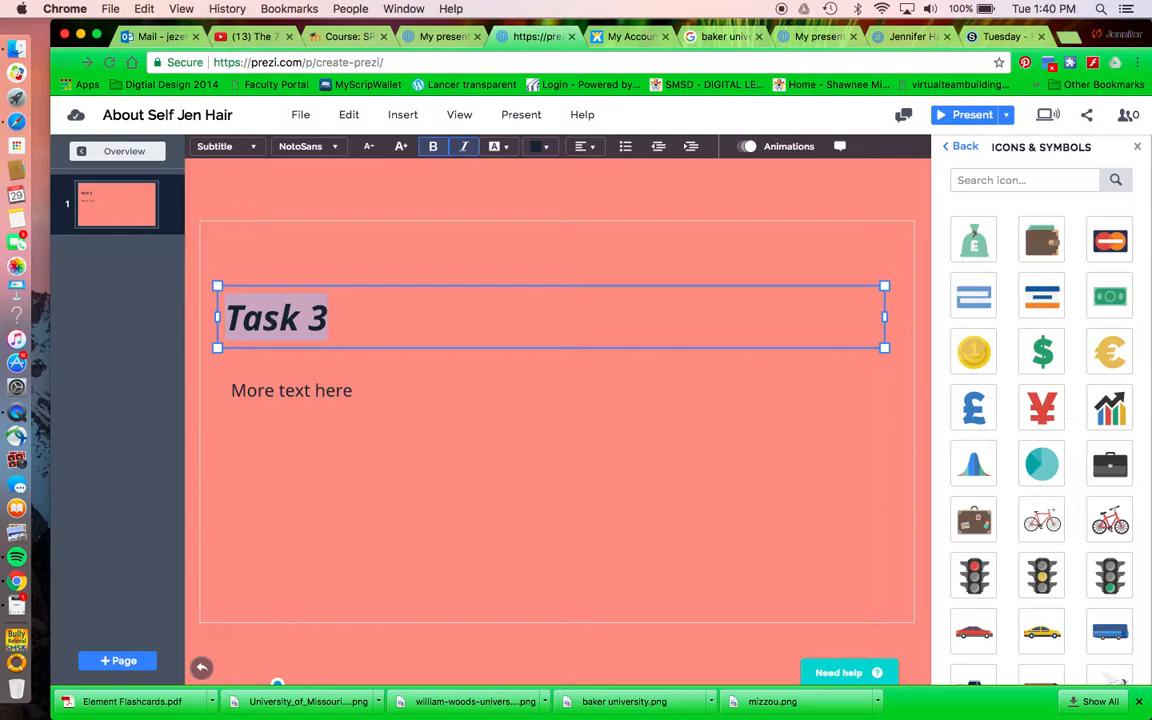
{"action": "type", "text": "About Mrs"}
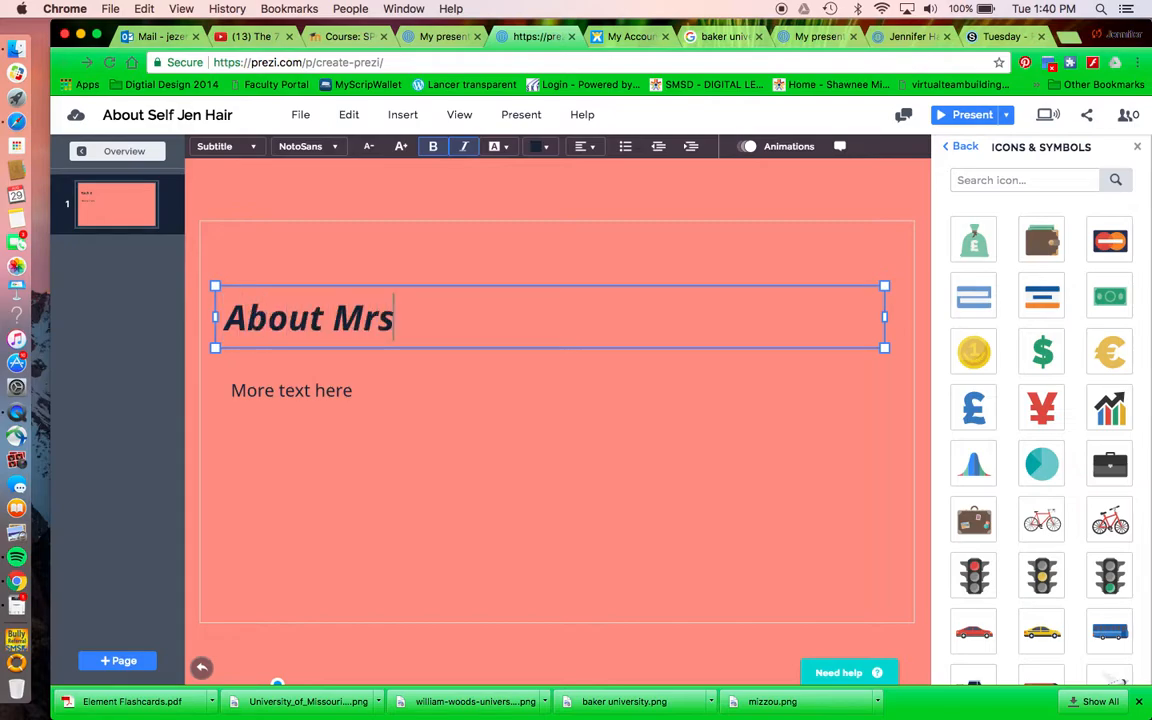
{"action": "type", "text": ". Hair at sch"}
{"action": "key", "text": "BackSpace"}
{"action": "key", "text": "BackSpace"}
{"action": "key", "text": "BackSpace"}
{"action": "type", "text": "School"}
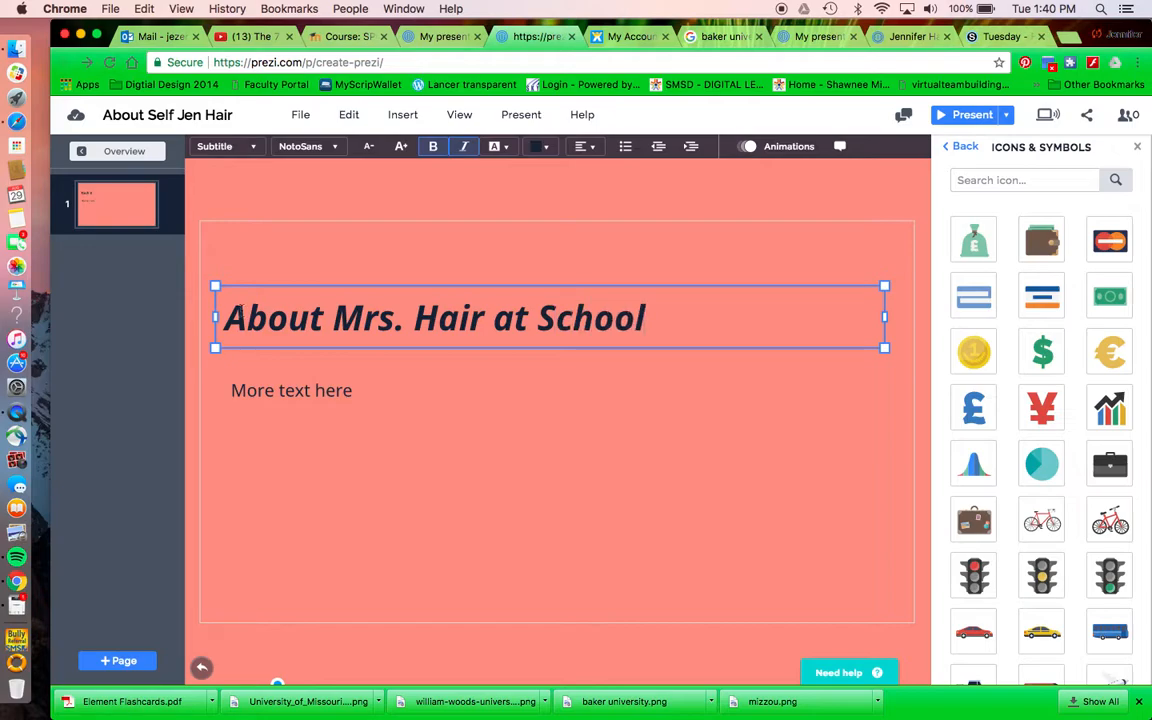
- Replace the body placeholder with a line saying the teacher is married to the coach and a second line "Junior Class Sponsor"
{"action": "left_click", "coordinate": [259, 393]}
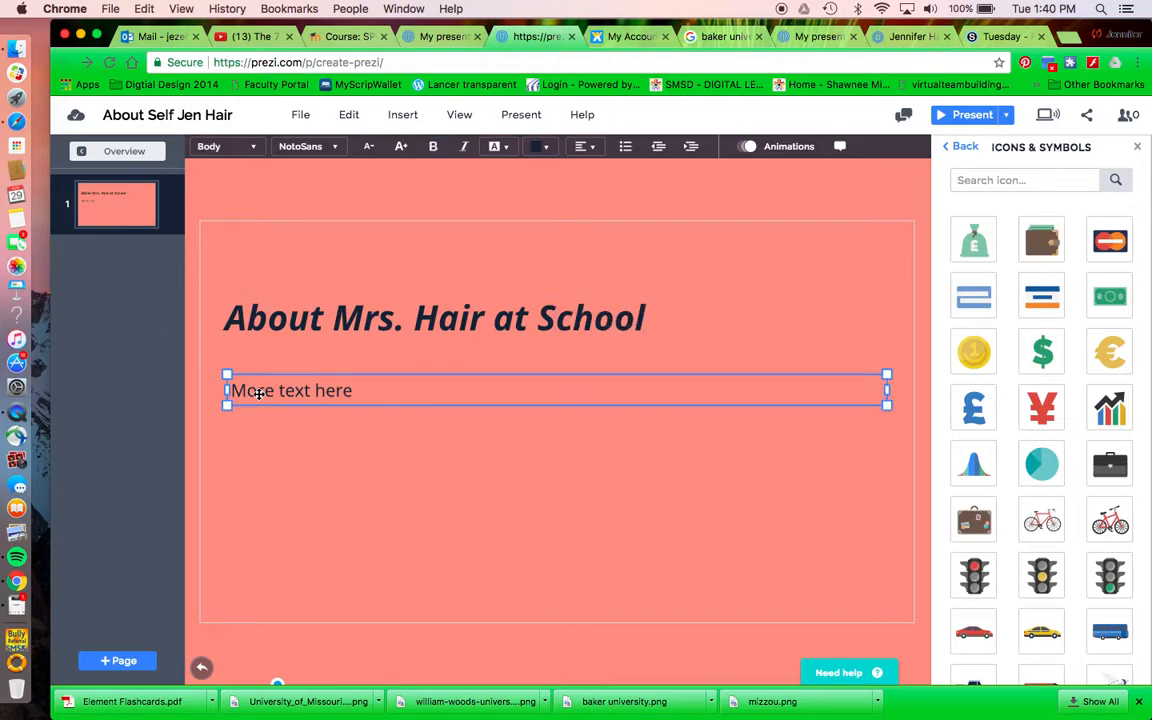
{"action": "type", "text": "Yes"}
{"action": "key", "text": "BackSpace"}
{"action": "key", "text": "BackSpace"}
{"action": "key", "text": "BackSpace"}
{"action": "key", "text": "BackSpace"}
{"action": "key", "text": "BackSpace"}
{"action": "key", "text": "BackSpace"}
{"action": "key", "text": "BackSpace"}
{"action": "key", "text": "BackSpace"}
{"action": "key", "text": "BackSpace"}
{"action": "key", "text": "BackSpace"}
{"action": "key", "text": "BackSpace"}
{"action": "key", "text": "BackSpace"}
{"action": "key", "text": "BackSpace"}
{"action": "key", "text": "BackSpace"}
{"action": "key", "text": "BackSpace"}
{"action": "key", "text": "BackSpace"}
{"action": "type", "text": "Yes!  I am married to Coach Hair"}
{"action": "key", "text": "Return"}
{"action": "type", "text": "Junior Class Po"}
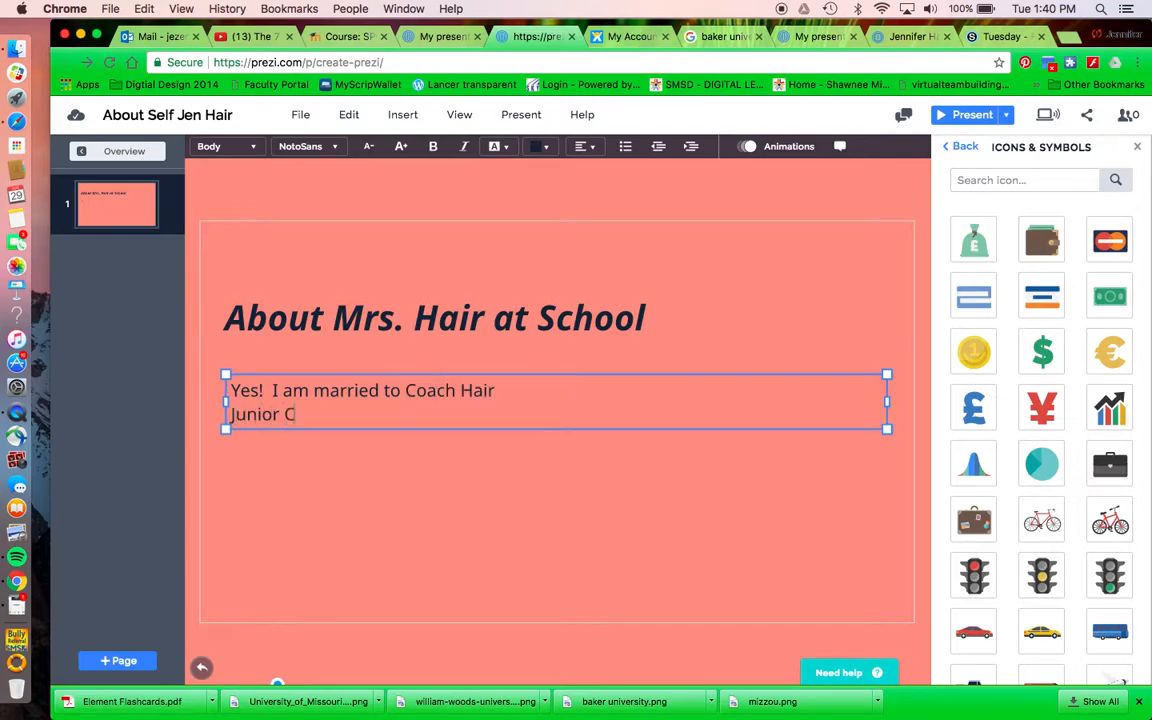
{"action": "key", "text": "BackSpace"}
{"action": "key", "text": "BackSpace"}
{"action": "key", "text": "BackSpace"}
{"action": "type", "text": "Sponsor"}
{"action": "key", "text": "Return"}
- Add a third body line reading "Digital Design, Digital Design Studio, and Advanced" and nudge the text box slightly upward
{"action": "type", "text": "Digi"}
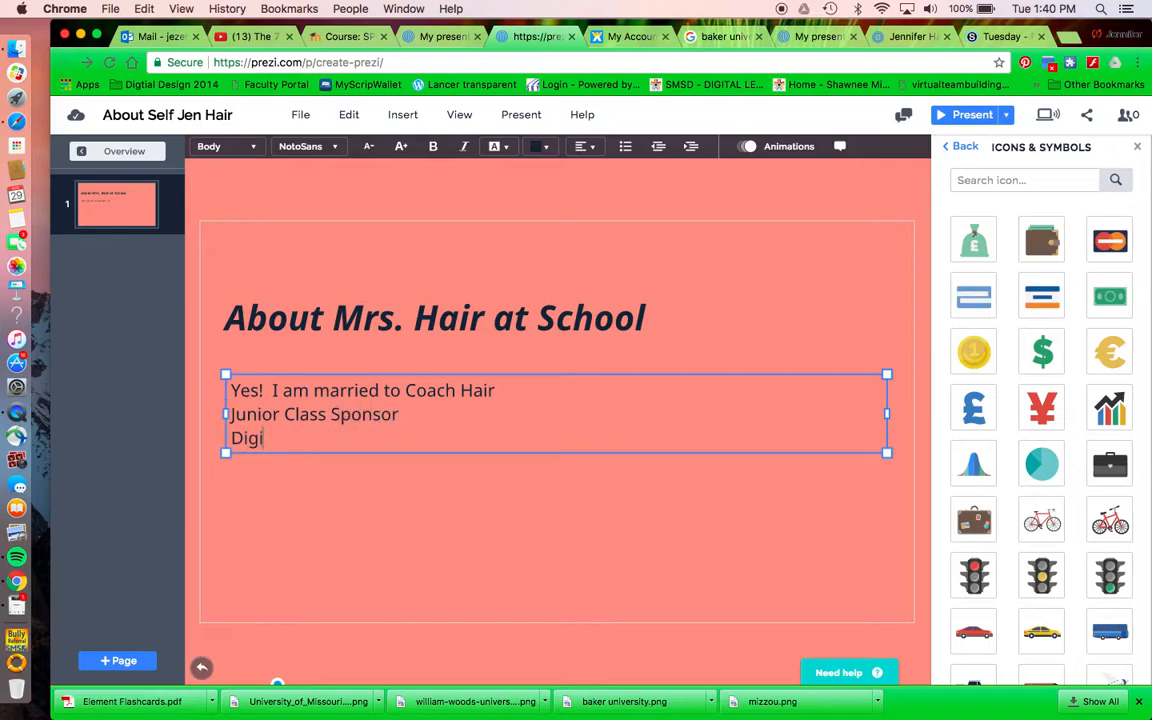
{"action": "type", "text": "tal Design, Des"}
{"action": "key", "text": "BackSpace"}
{"action": "type", "text": "igital design STud"}
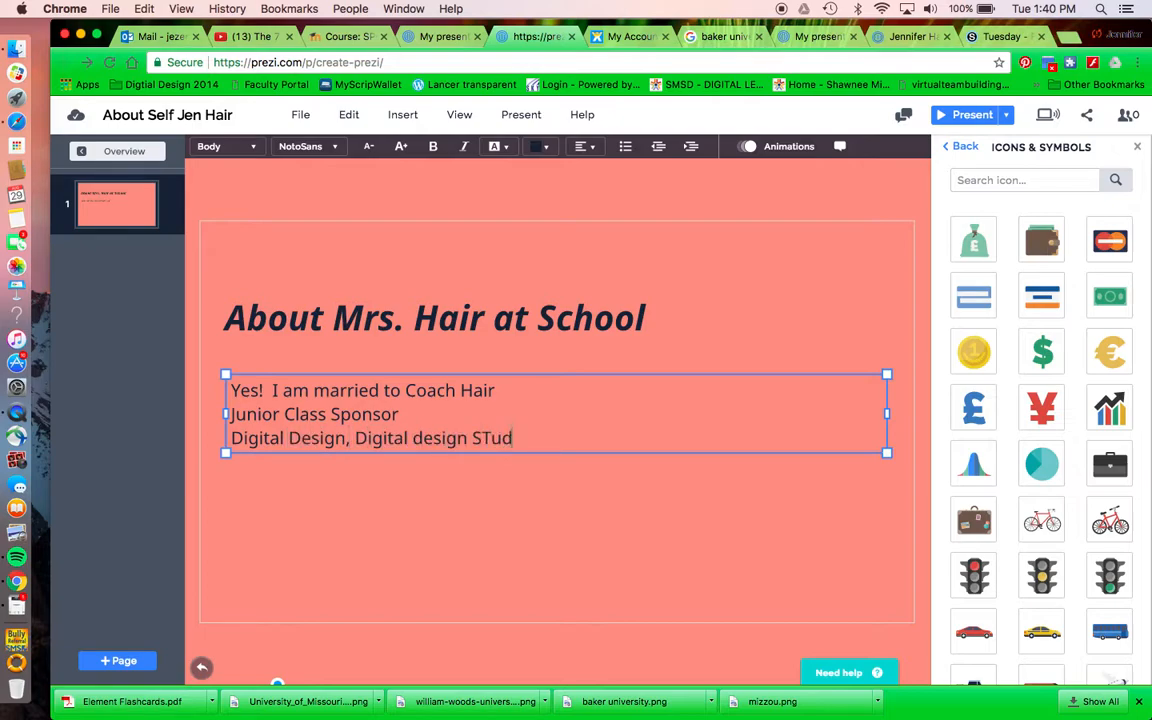
{"action": "key", "text": "BackSpace"}
{"action": "key", "text": "BackSpace"}
{"action": "key", "text": "BackSpace"}
{"action": "key", "text": "BackSpace"}
{"action": "key", "text": "BackSpace"}
{"action": "key", "text": "BackSpace"}
{"action": "key", "text": "BackSpace"}
{"action": "key", "text": "BackSpace"}
{"action": "key", "text": "BackSpace"}
{"action": "key", "text": "BackSpace"}
{"action": "key", "text": "BackSpace"}
{"action": "key", "text": "BackSpace"}
{"action": "type", "text": "esign"}
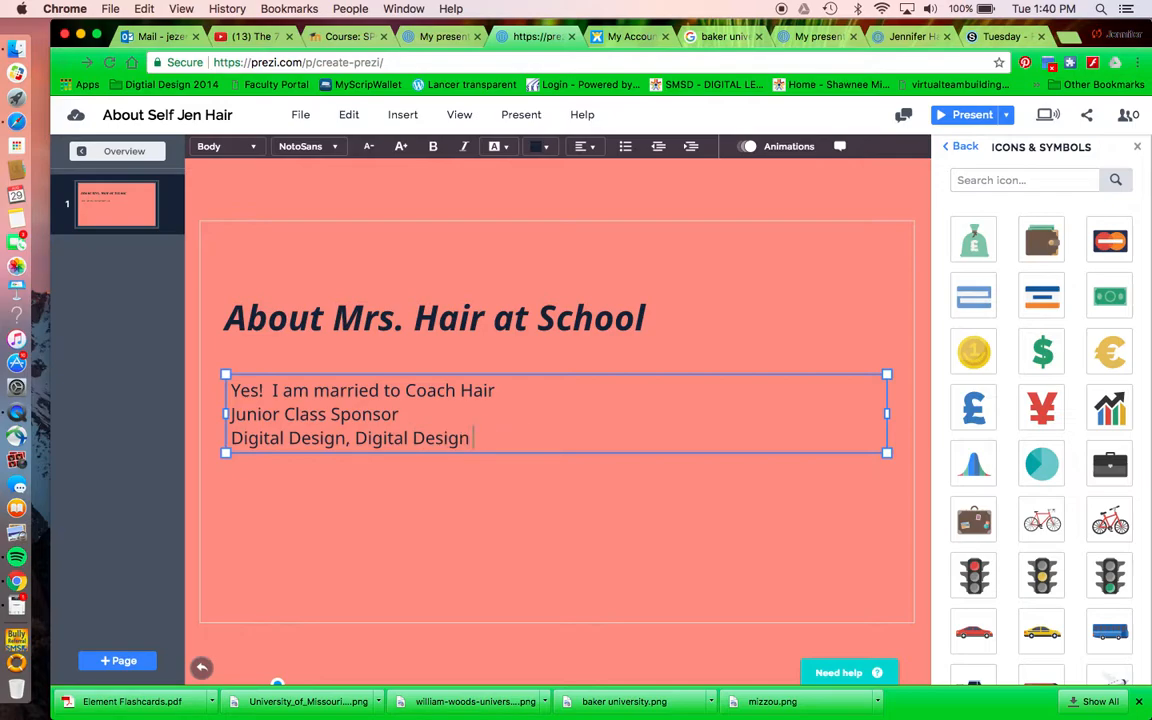
{"action": "type", "text": " STudidio, and A"}
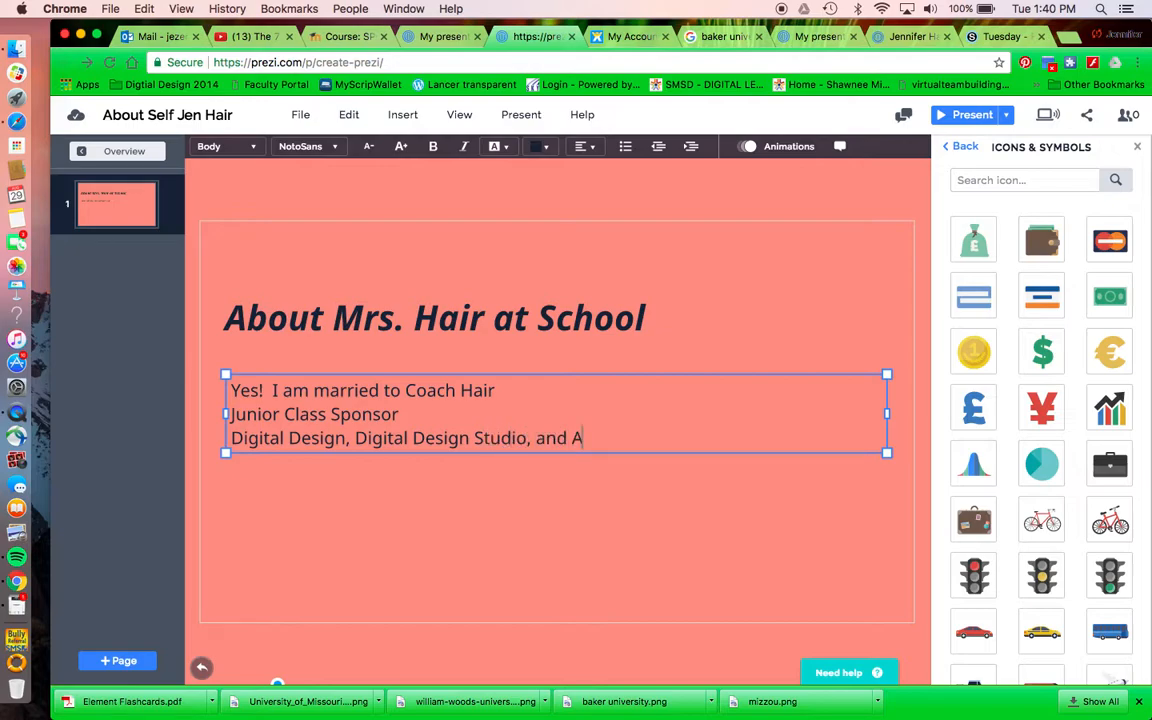
{"action": "type", "text": "dvanced"}
{"action": "left_click", "coordinate": [418, 558]}
{"action": "left_click", "coordinate": [346, 432]}
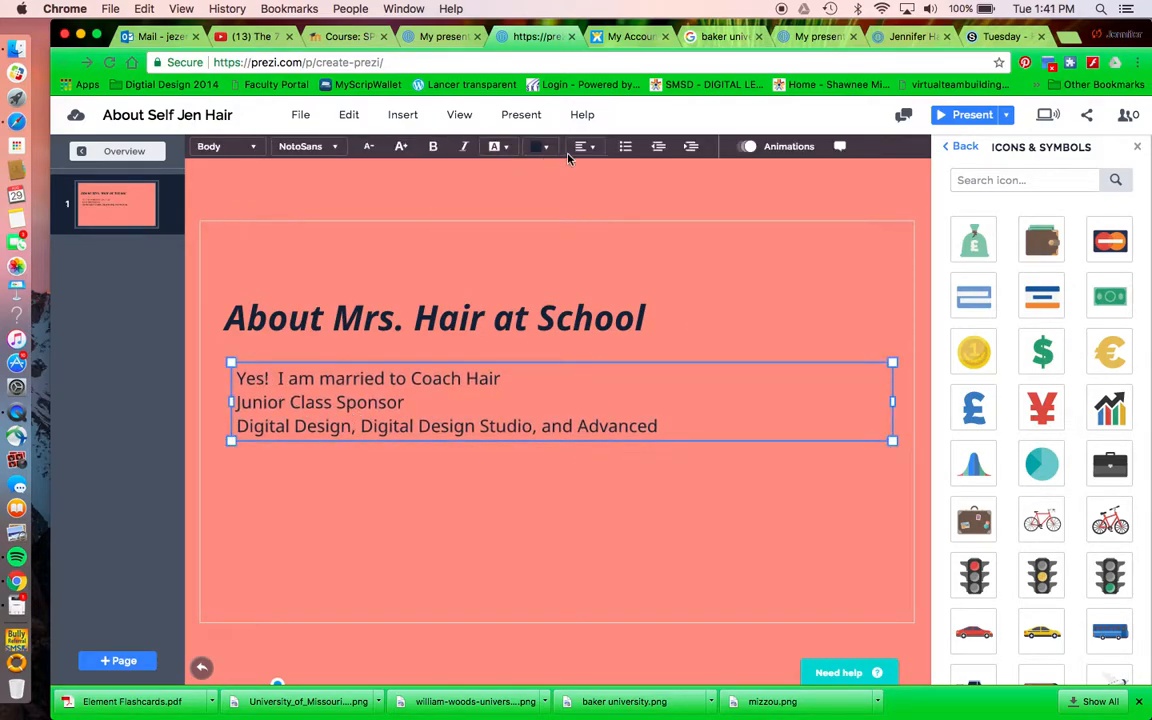
- Center the body text and insert a blank line between each of its three lines
{"action": "left_click", "coordinate": [594, 152]}
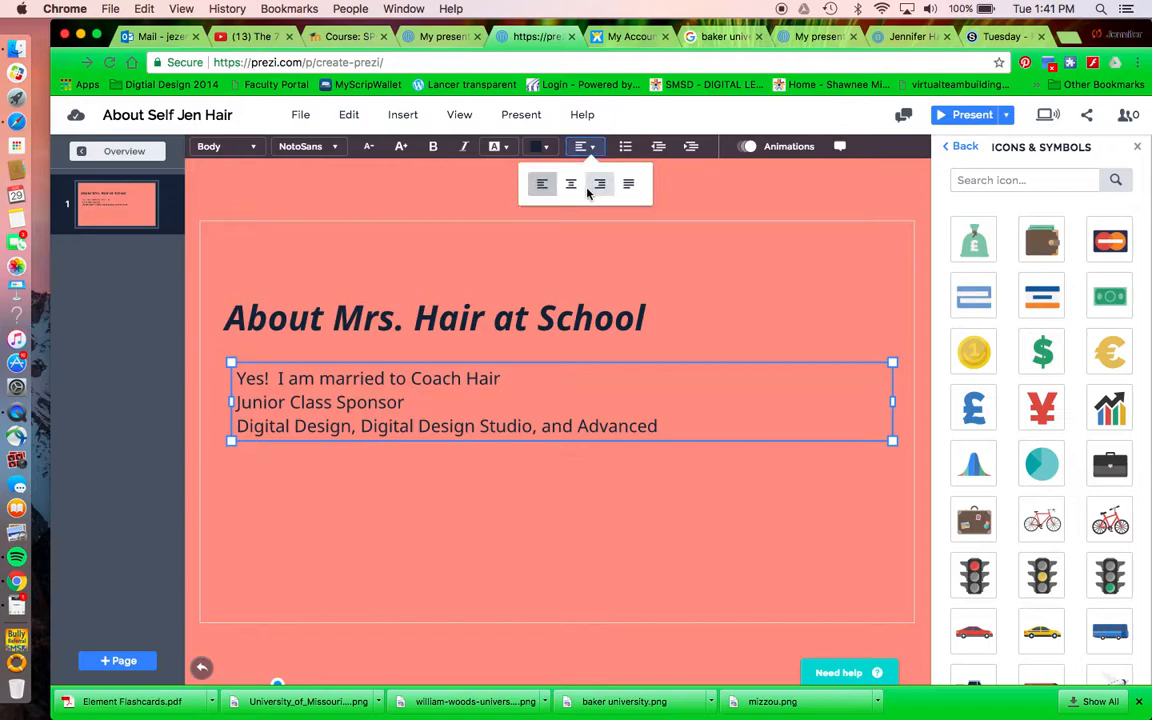
{"action": "left_click", "coordinate": [570, 184]}
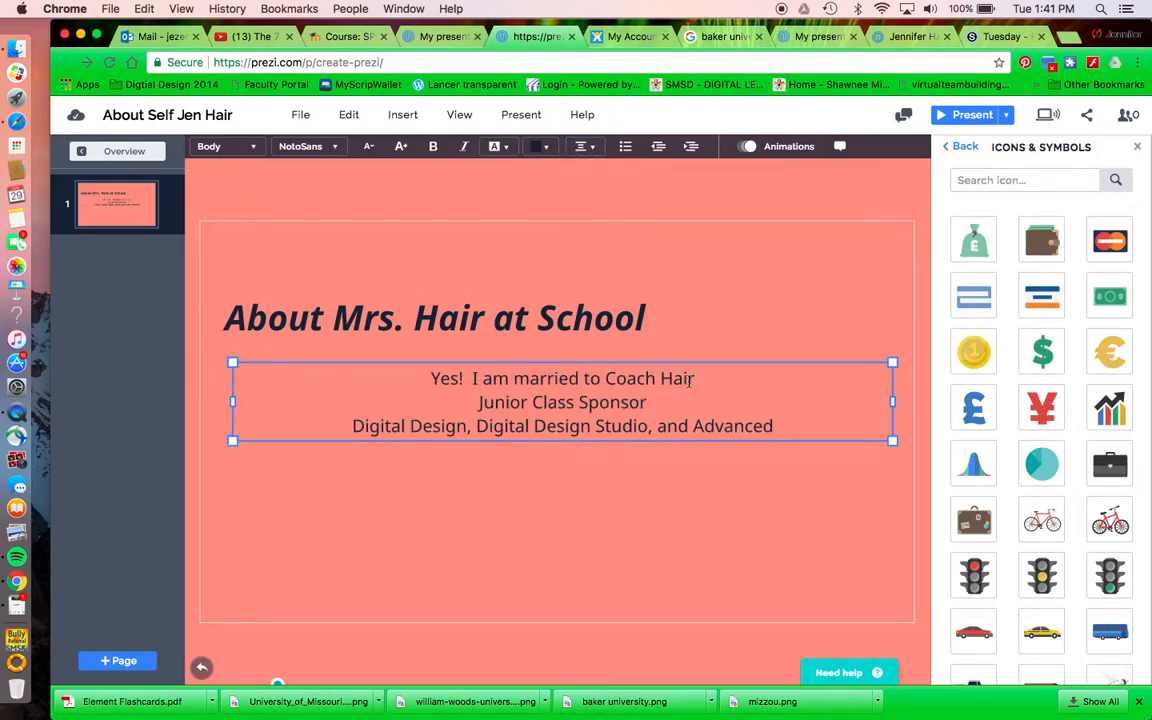
{"action": "key", "text": "Return"}
{"action": "left_click", "coordinate": [723, 430]}
{"action": "key", "text": "Return"}
- Enlarge the font of all three body lines so they fill more of the page
{"action": "left_click_drag", "start_coordinate": [792, 475], "coordinate": [419, 388]}
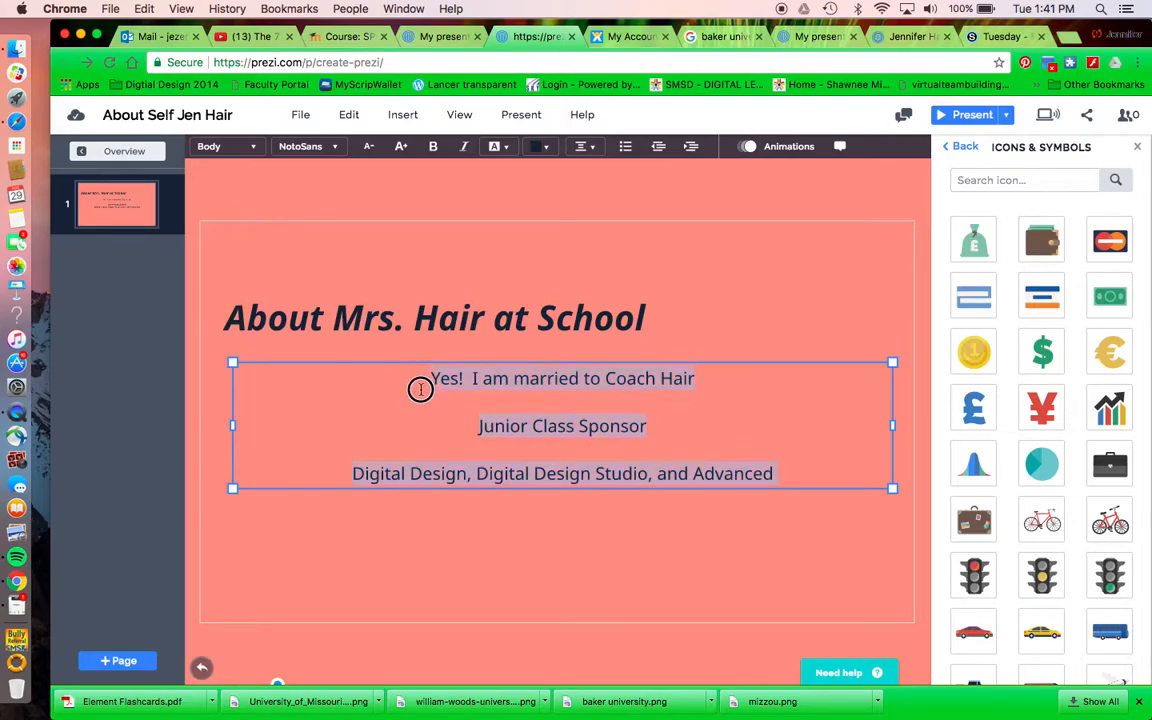
{"action": "left_click", "coordinate": [401, 148]}
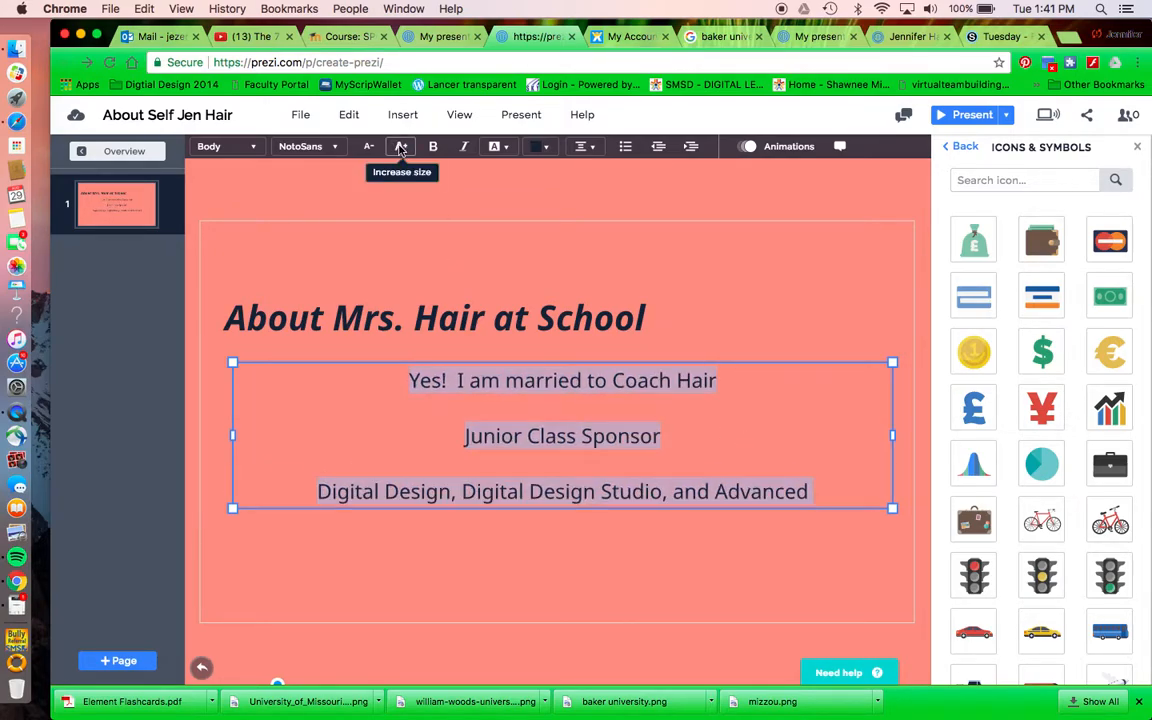
{"action": "left_click", "coordinate": [499, 575]}
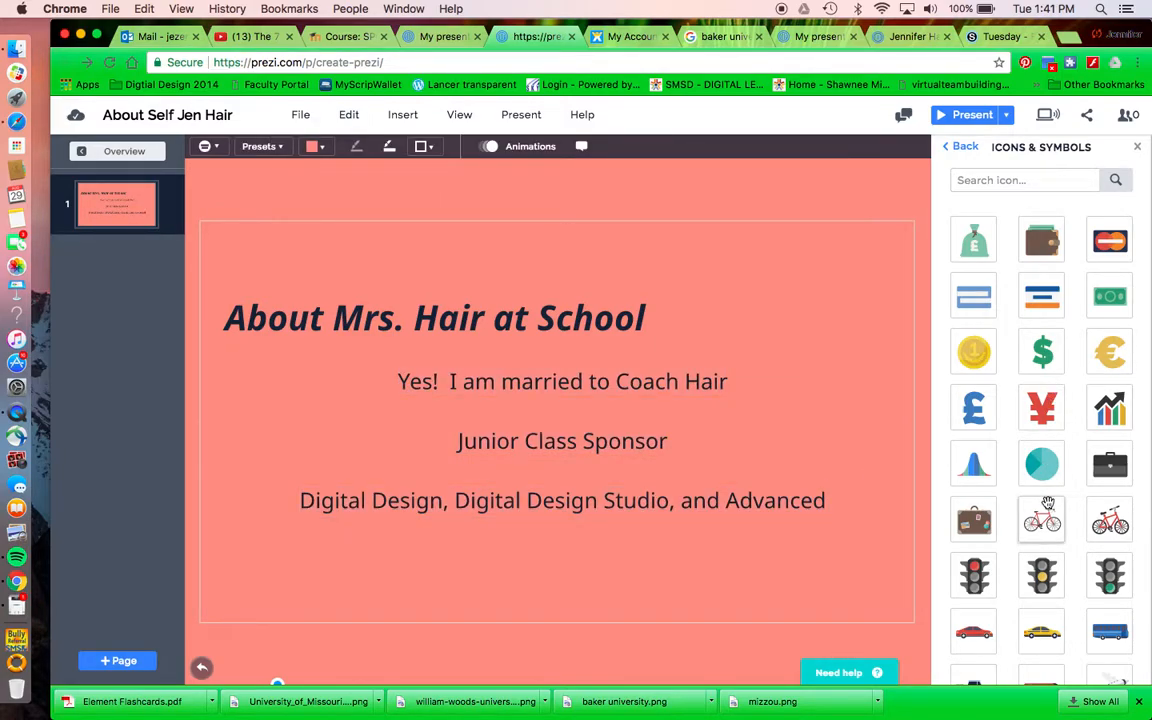
- Add the camera icon, shrink it, and place it beneath the start of the "Digital Design" line
{"action": "scroll", "coordinate": [1043, 517], "scroll_direction": "down", "scroll_amount": 3}
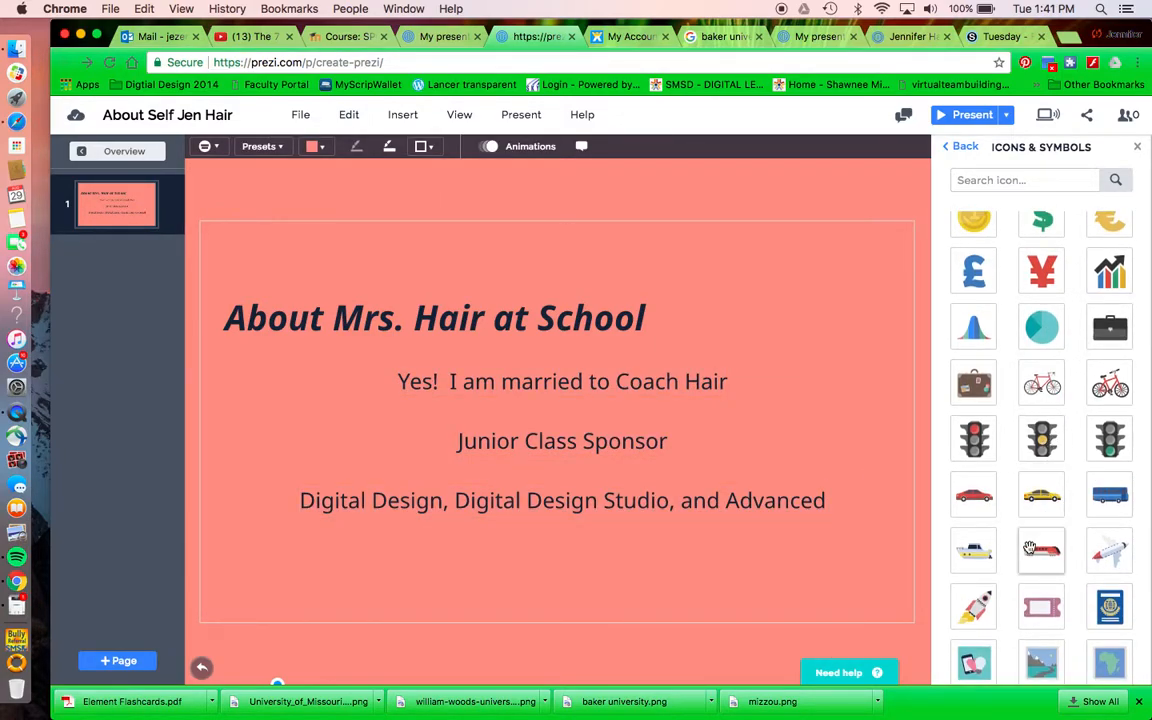
{"action": "scroll", "coordinate": [1043, 517], "scroll_direction": "down", "scroll_amount": 10}
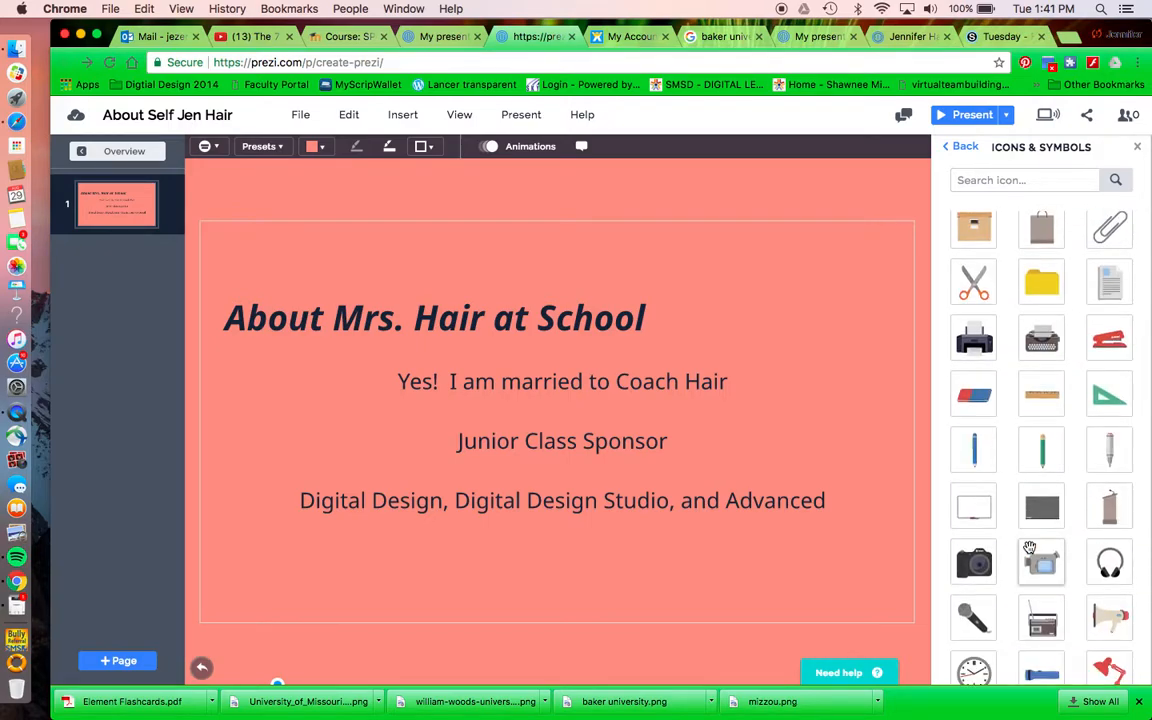
{"action": "scroll", "coordinate": [1030, 548], "scroll_direction": "down", "scroll_amount": 2}
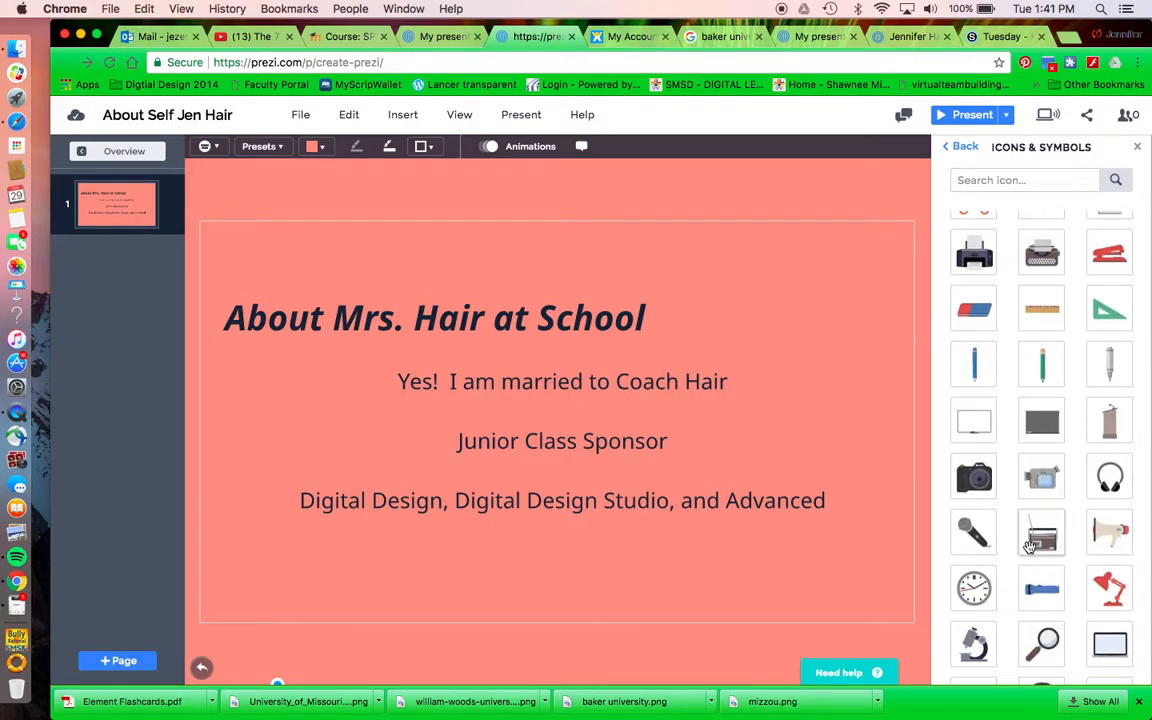
{"action": "left_click_drag", "start_coordinate": [975, 477], "coordinate": [735, 545]}
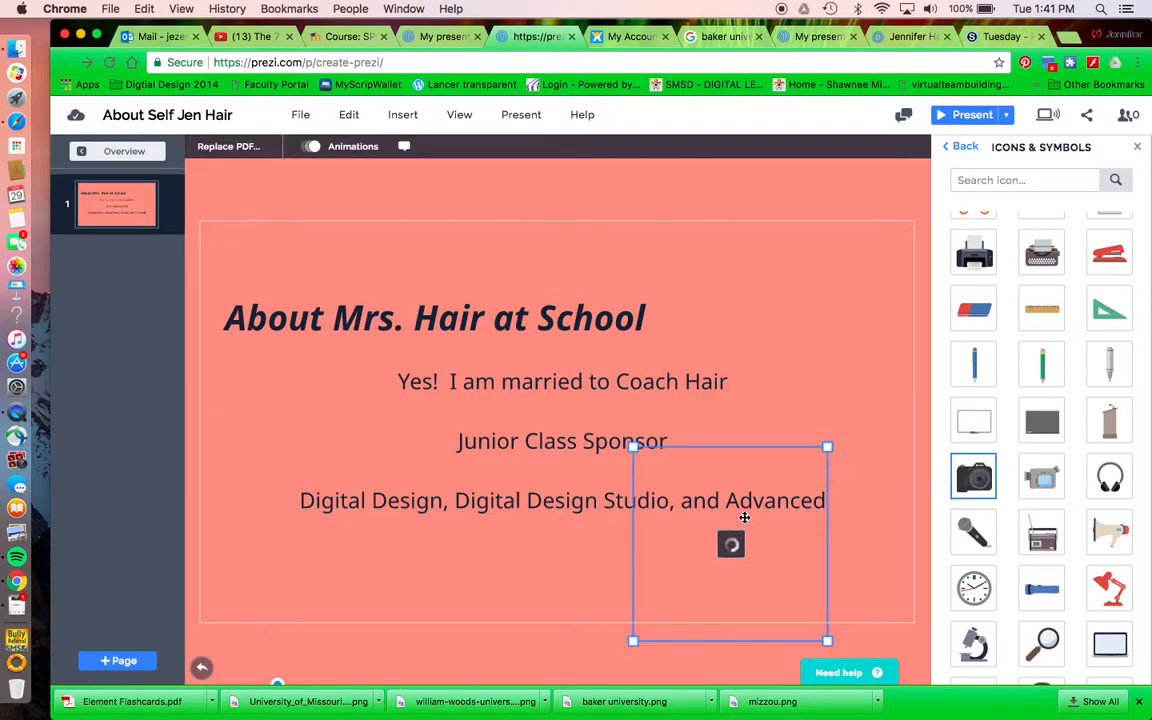
{"action": "left_click_drag", "start_coordinate": [826, 446], "coordinate": [748, 532]}
{"action": "left_click_drag", "start_coordinate": [635, 575], "coordinate": [340, 565]}
{"action": "mouse_move", "coordinate": [377, 626]}
{"action": "left_mouse_down"}
{"action": "mouse_move", "coordinate": [360, 612]}
{"action": "mouse_move", "coordinate": [373, 607]}
{"action": "left_mouse_up"}
{"action": "left_click_drag", "start_coordinate": [335, 549], "coordinate": [346, 553]}
{"action": "left_click", "coordinate": [484, 567]}
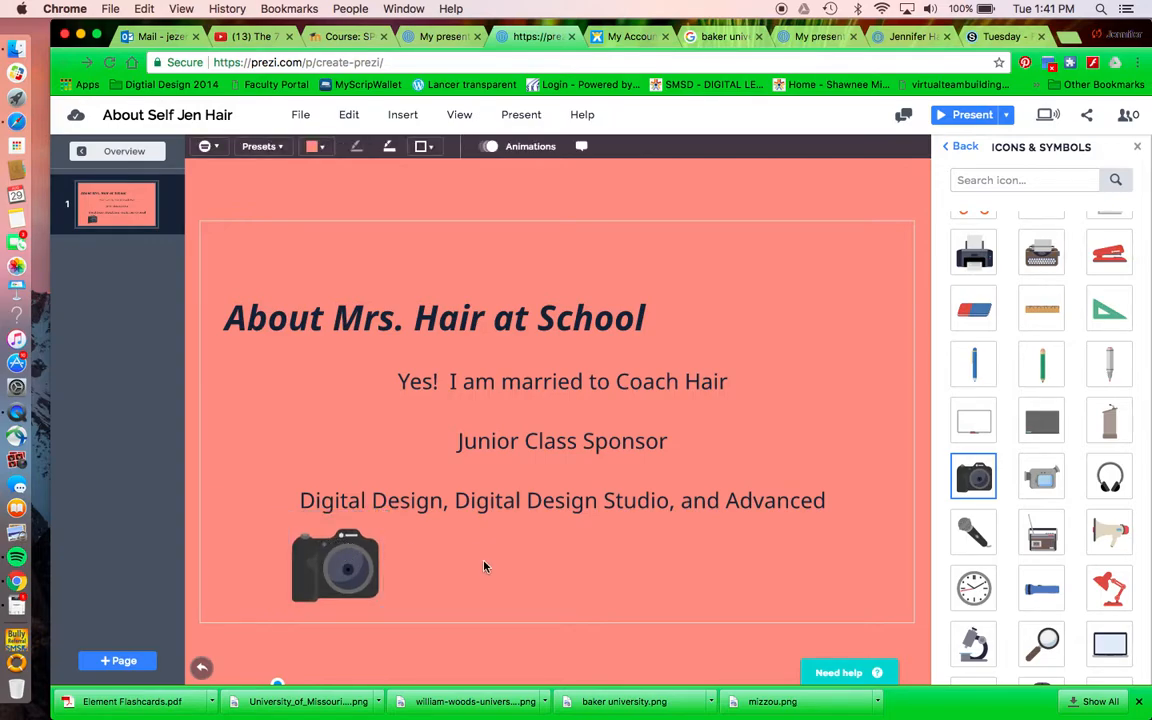
- Add the desktop monitor icon, shrink it to about the camera's size, and place it below the middle of the last body line
{"action": "left_click", "coordinate": [342, 557]}
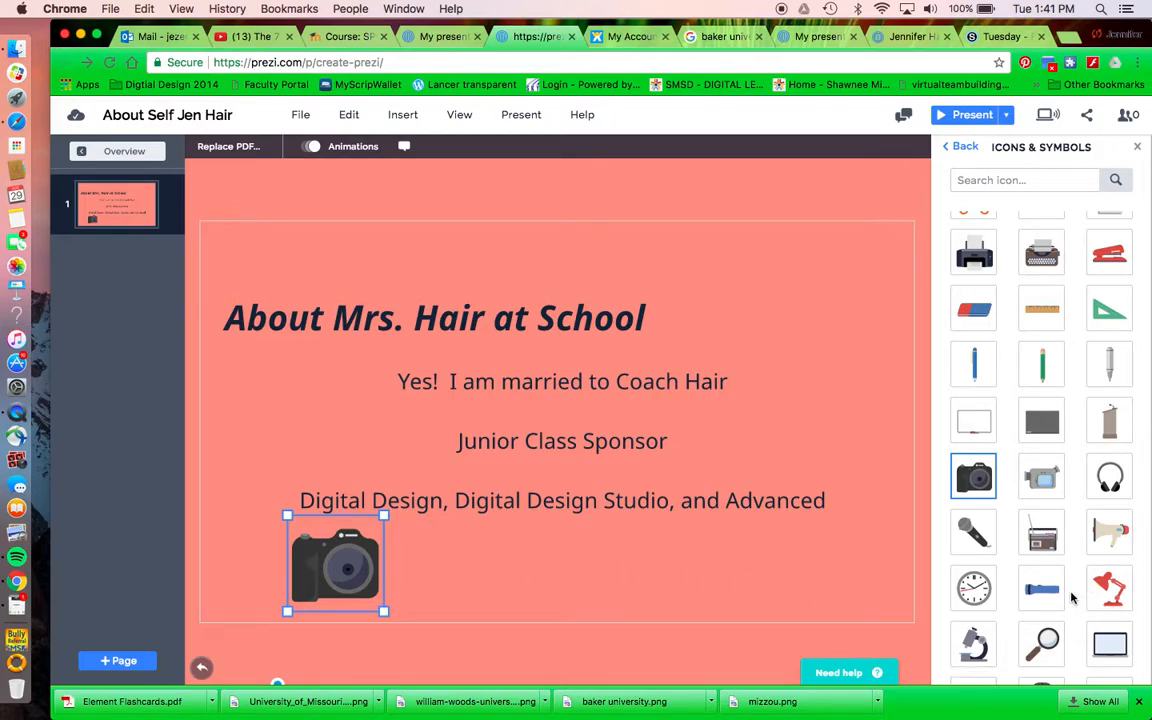
{"action": "scroll", "coordinate": [1074, 597], "scroll_direction": "down", "scroll_amount": 5}
{"action": "scroll", "coordinate": [1074, 598], "scroll_direction": "down", "scroll_amount": 1}
{"action": "left_click_drag", "start_coordinate": [1110, 430], "coordinate": [643, 576]}
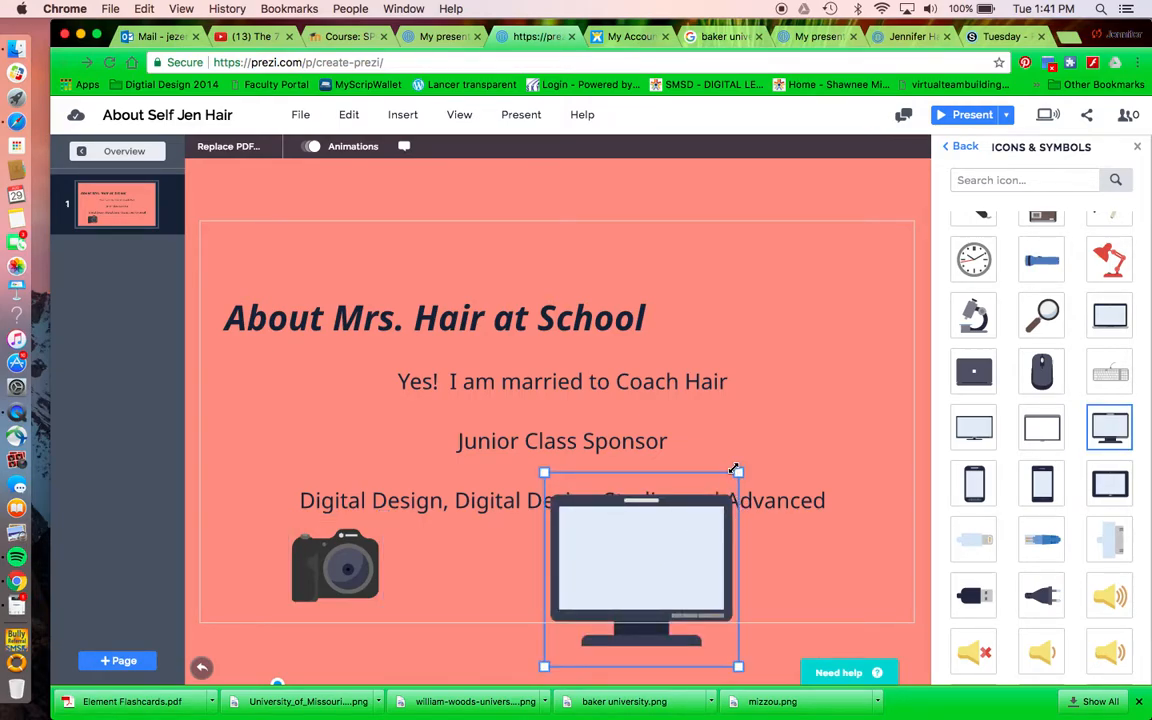
{"action": "left_click_drag", "start_coordinate": [736, 470], "coordinate": [656, 554]}
{"action": "left_click_drag", "start_coordinate": [610, 606], "coordinate": [556, 567]}
{"action": "left_click_drag", "start_coordinate": [603, 516], "coordinate": [576, 535]}
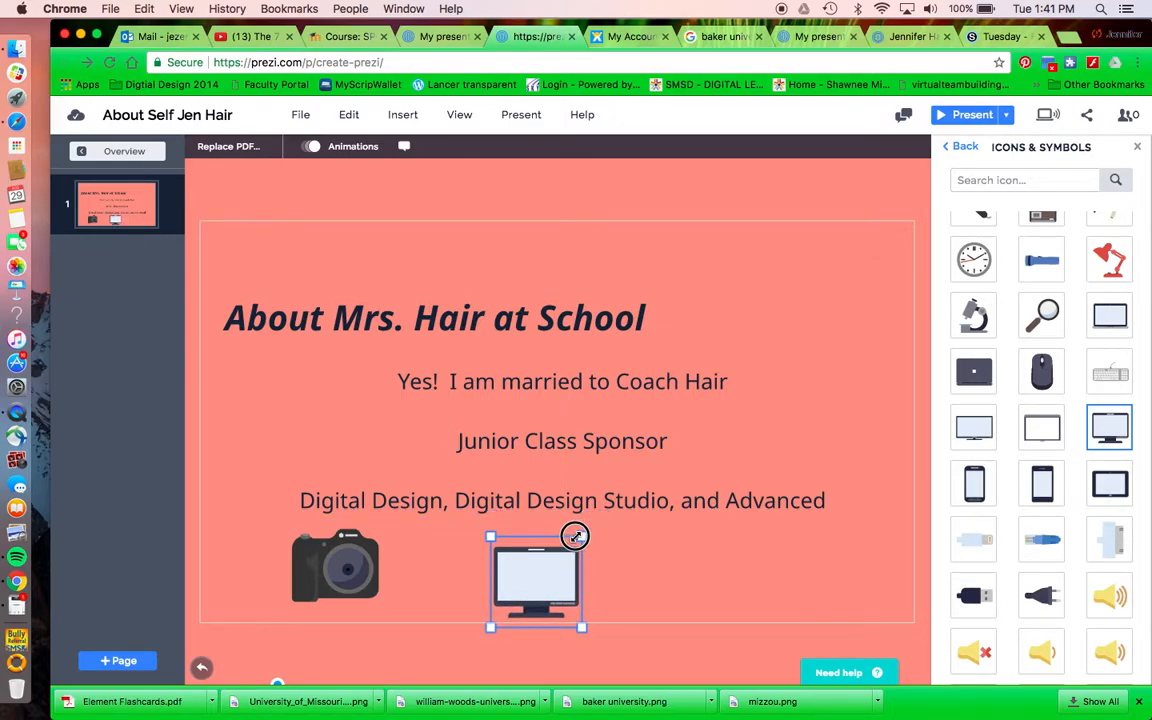
{"action": "left_click_drag", "start_coordinate": [530, 571], "coordinate": [551, 572]}
{"action": "left_click", "coordinate": [758, 590]}
- Add a small music note icon centered beneath the text, moving the monitor to the far side so the three icons form a row
{"action": "scroll", "coordinate": [983, 568], "scroll_direction": "down", "scroll_amount": 5}
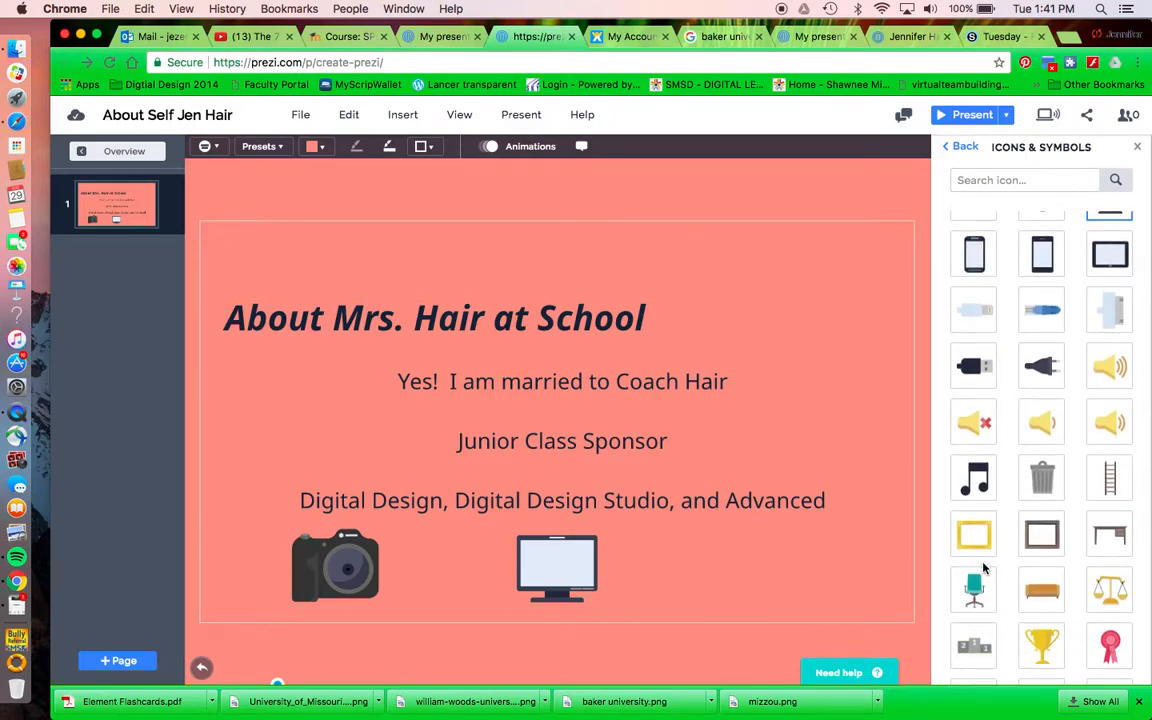
{"action": "scroll", "coordinate": [992, 571], "scroll_direction": "down", "scroll_amount": 5}
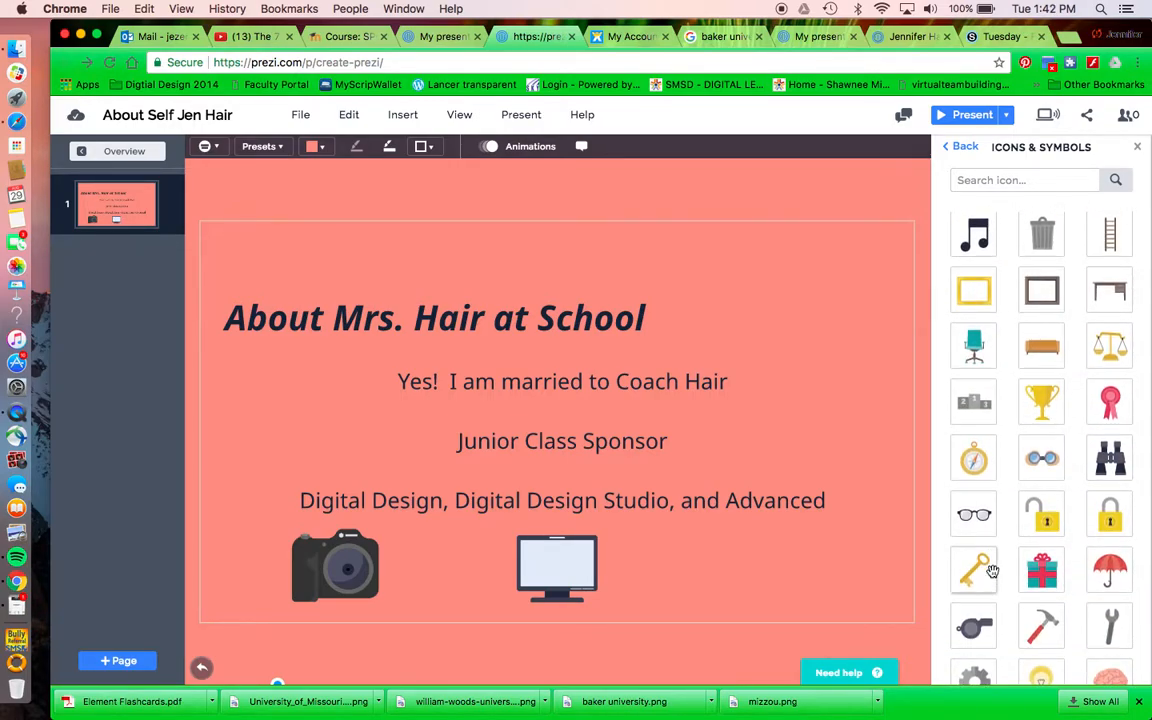
{"action": "scroll", "coordinate": [988, 458], "scroll_direction": "up", "scroll_amount": 2}
{"action": "left_click_drag", "start_coordinate": [974, 300], "coordinate": [733, 553]}
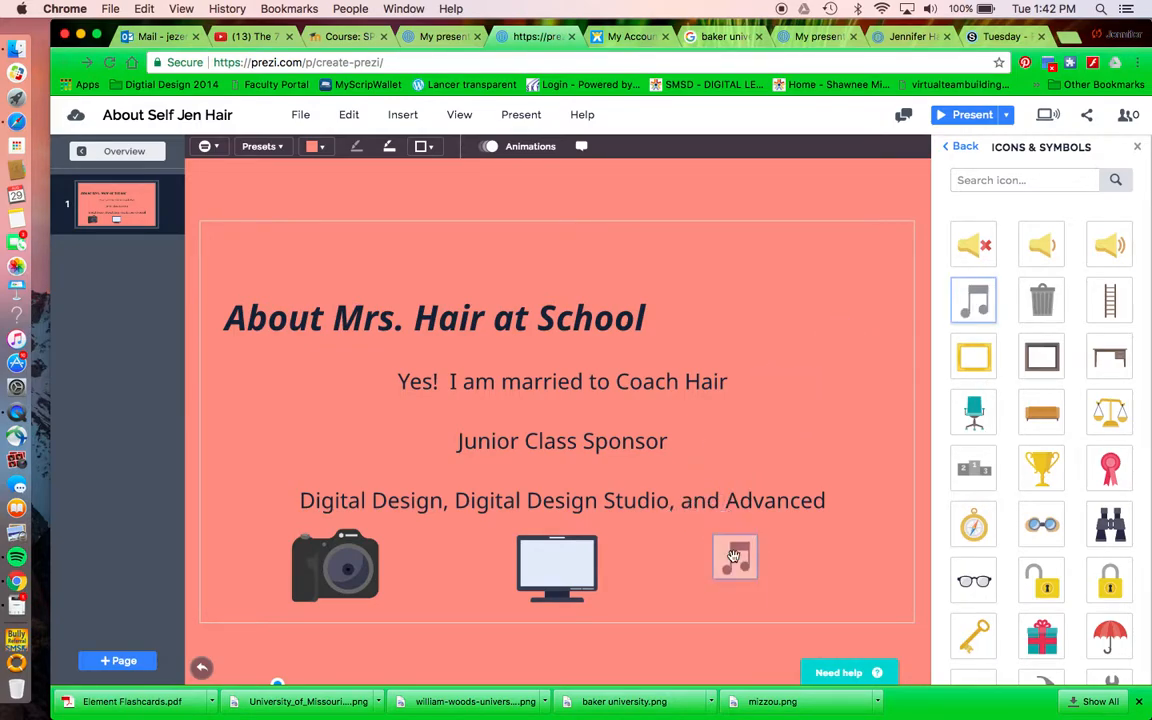
{"action": "left_click_drag", "start_coordinate": [540, 575], "coordinate": [848, 573]}
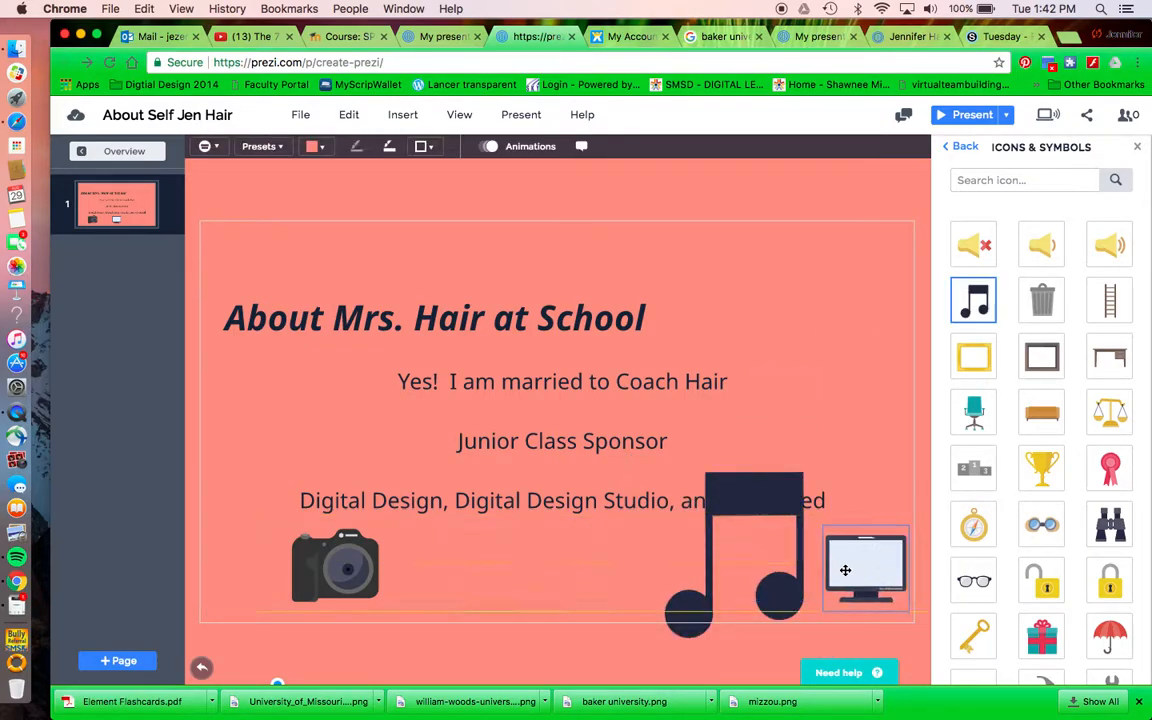
{"action": "left_click_drag", "start_coordinate": [766, 507], "coordinate": [600, 506]}
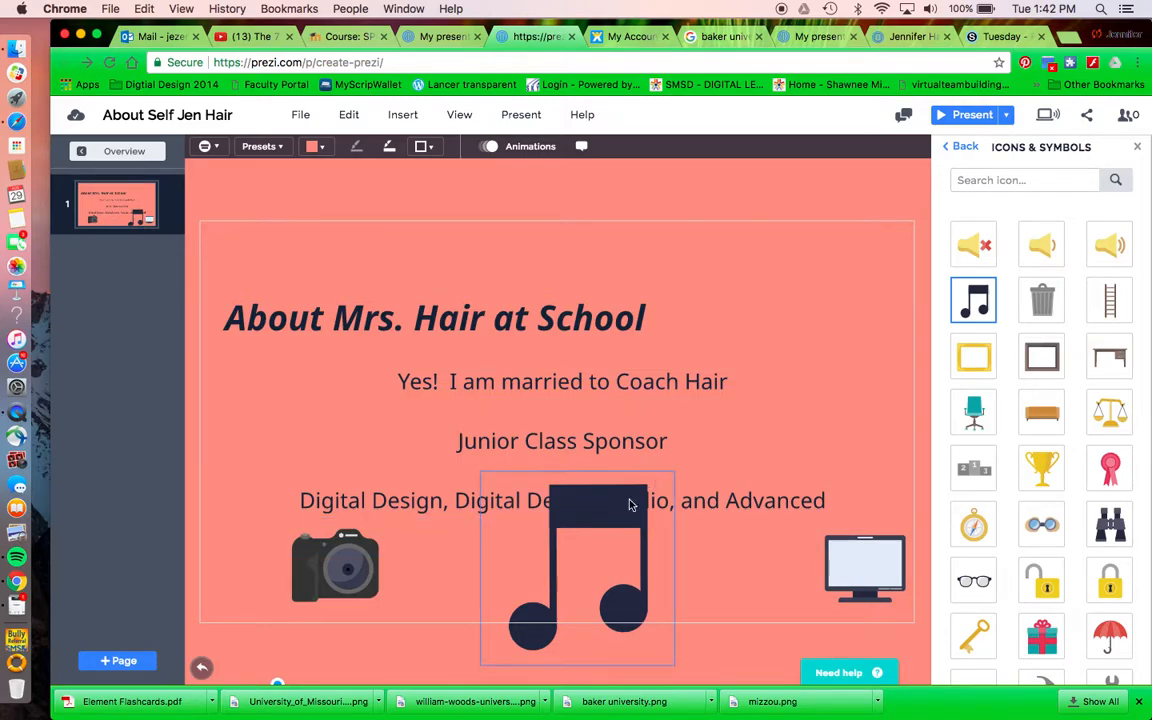
{"action": "left_click_drag", "start_coordinate": [673, 472], "coordinate": [590, 546]}
{"action": "left_click_drag", "start_coordinate": [878, 563], "coordinate": [832, 560]}
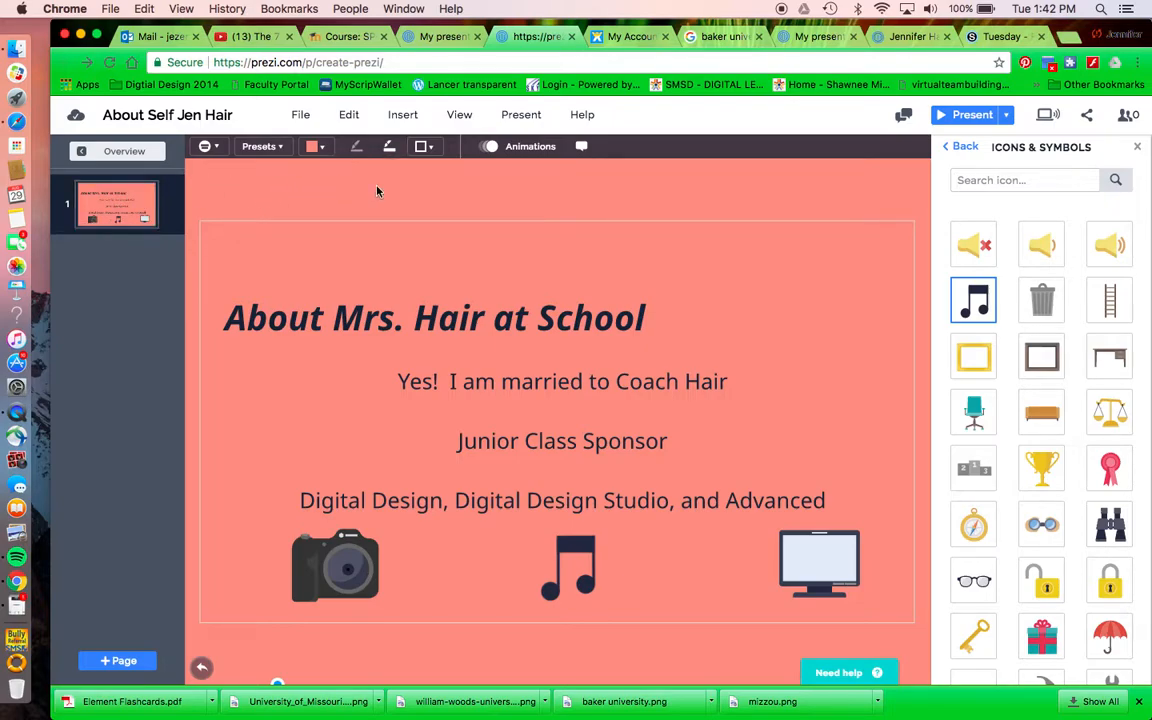
- Change the page's solid fill color to the light periwinkle blue theme color
{"action": "left_click", "coordinate": [321, 148]}
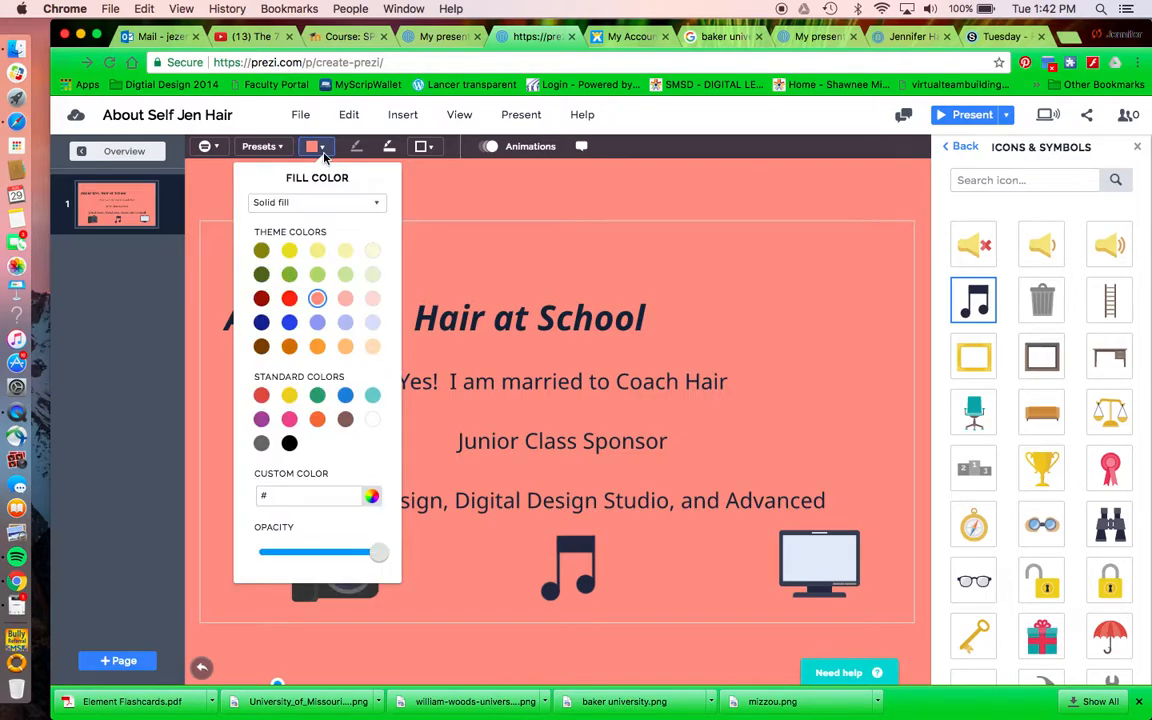
{"action": "left_click", "coordinate": [345, 322]}
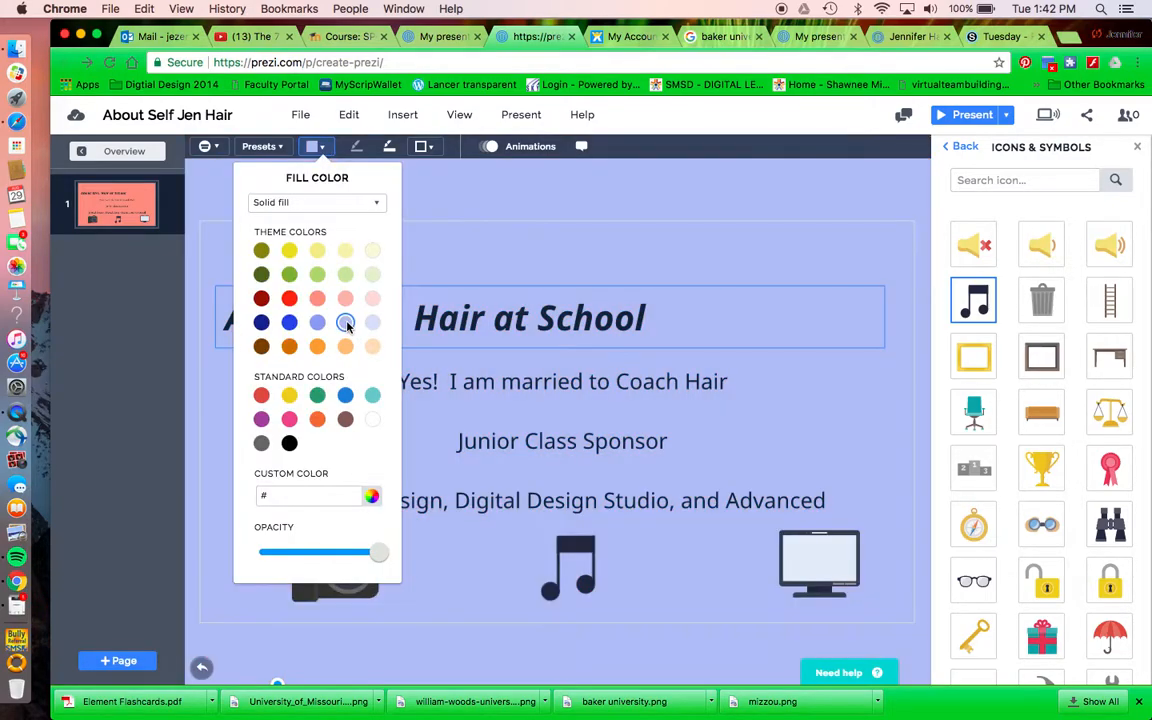
- Return to the presentation overview and view the available topic types and the overview's animation settings
{"action": "left_click", "coordinate": [138, 151]}
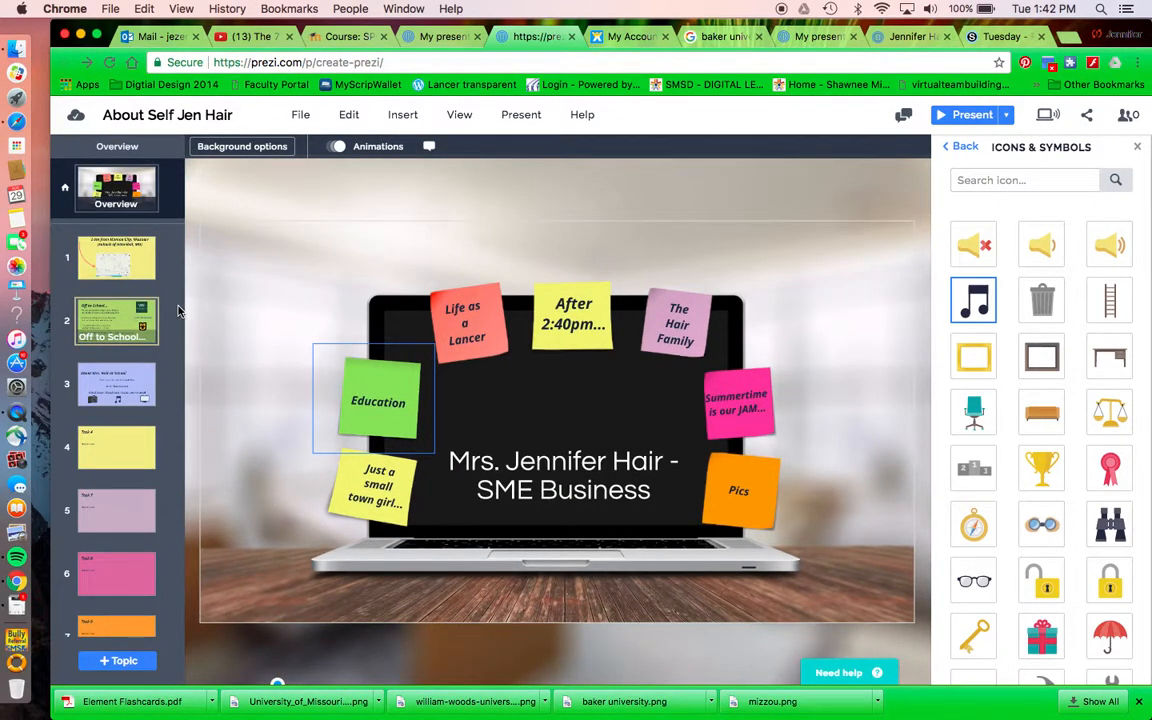
{"action": "left_click", "coordinate": [117, 662]}
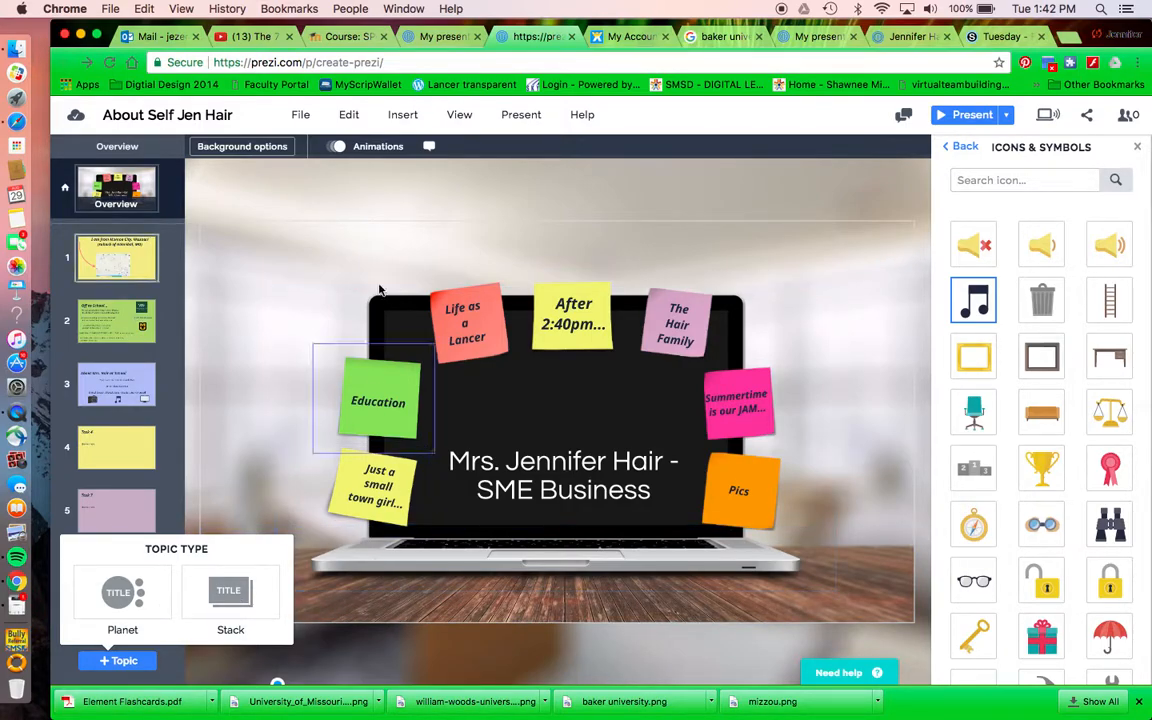
{"action": "left_click", "coordinate": [367, 150]}
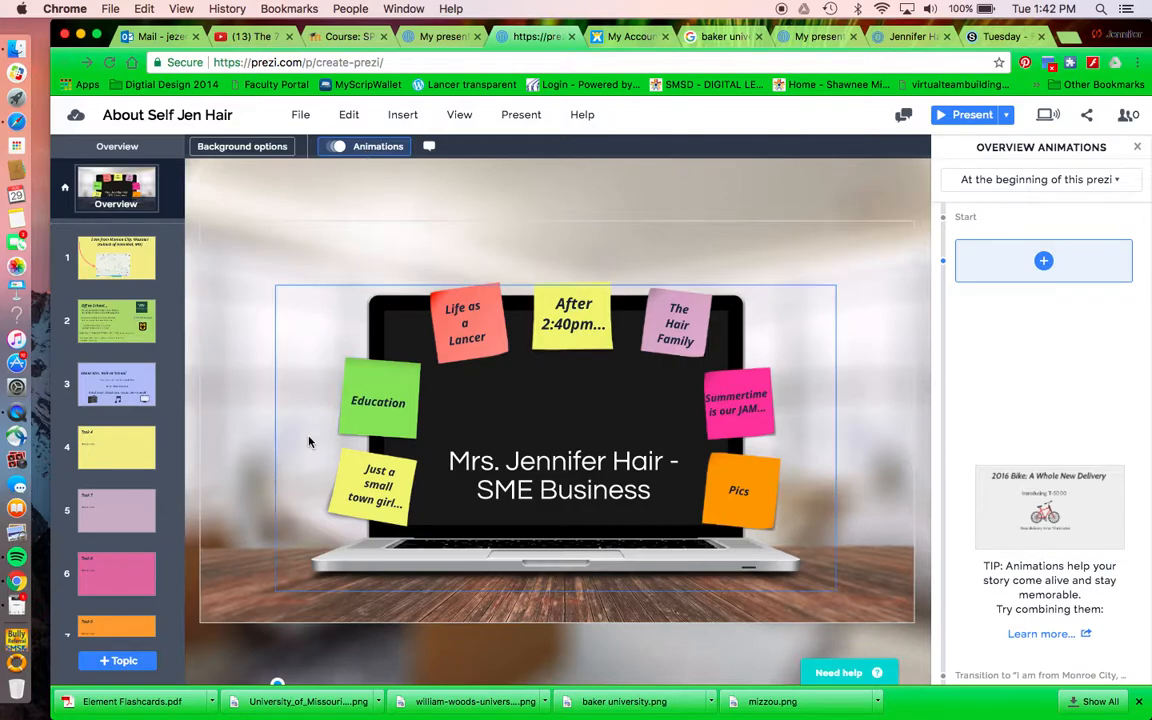
- Open the Education topic and add a Fade in animation to its body text listing the universities
{"action": "left_click", "coordinate": [391, 393]}
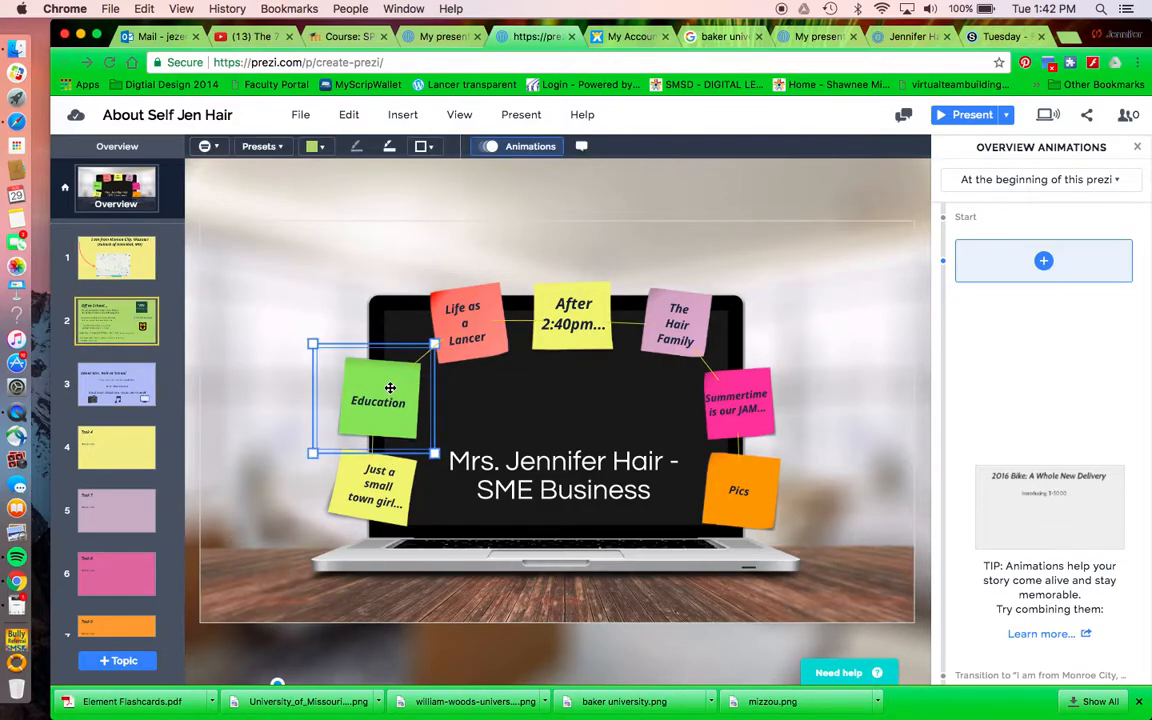
{"action": "left_click", "coordinate": [378, 400]}
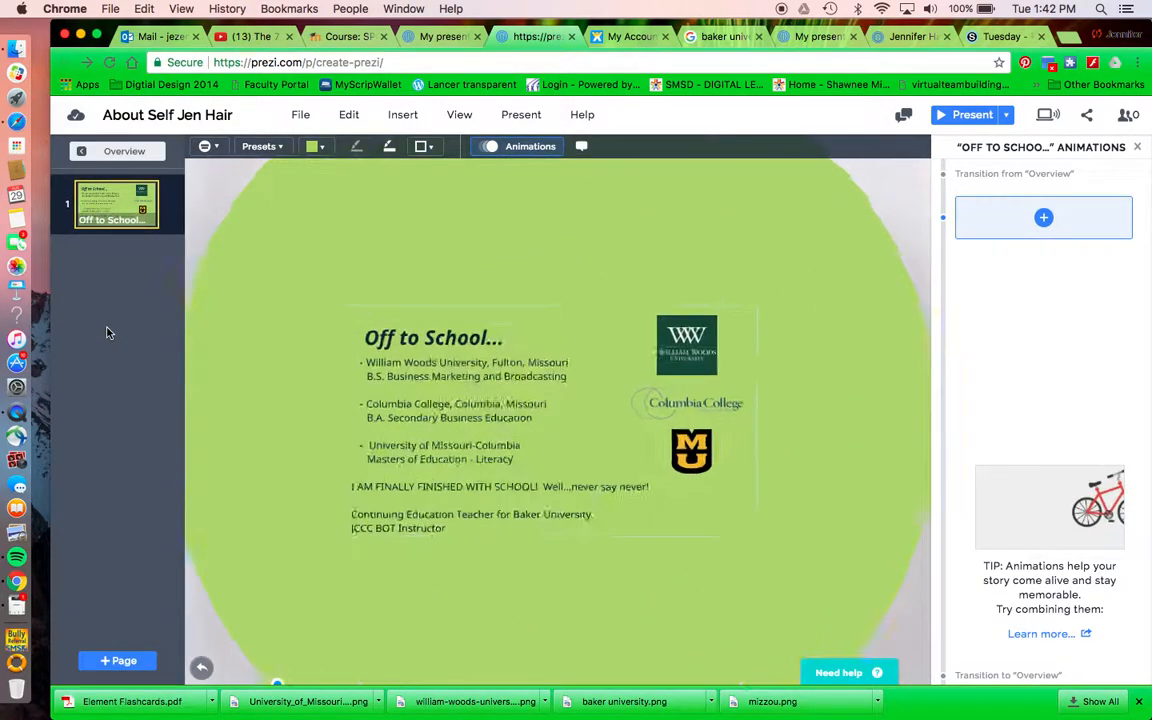
{"action": "left_click", "coordinate": [513, 147]}
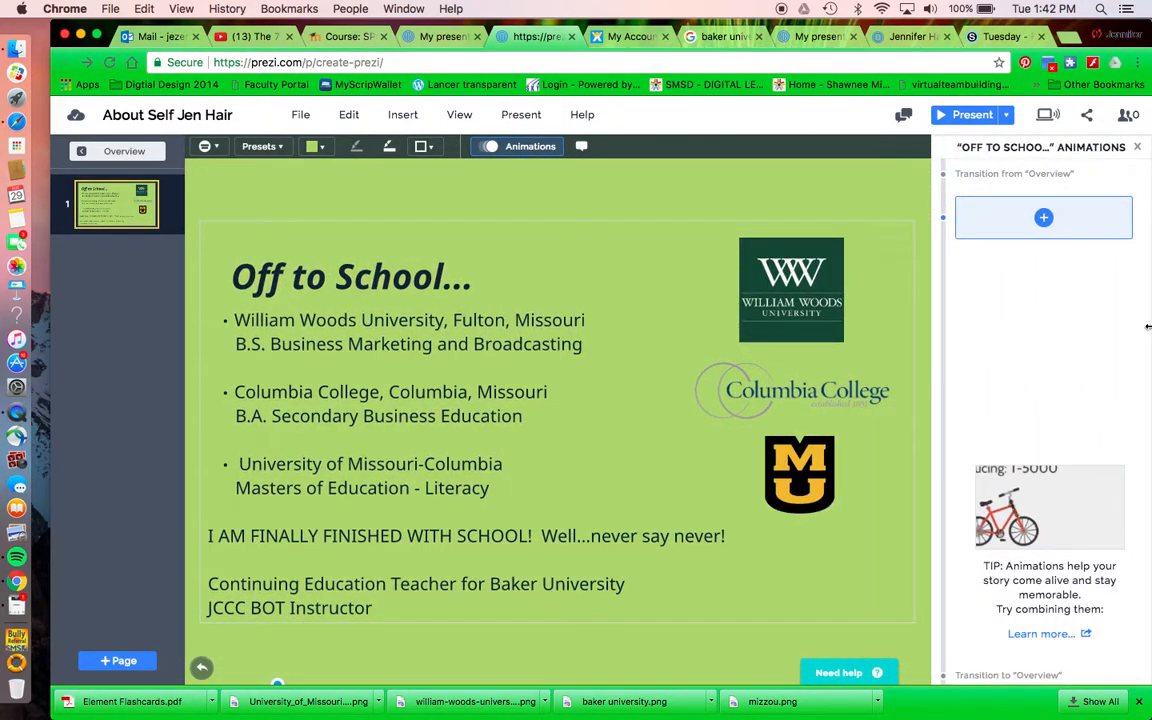
{"action": "left_click", "coordinate": [1045, 220]}
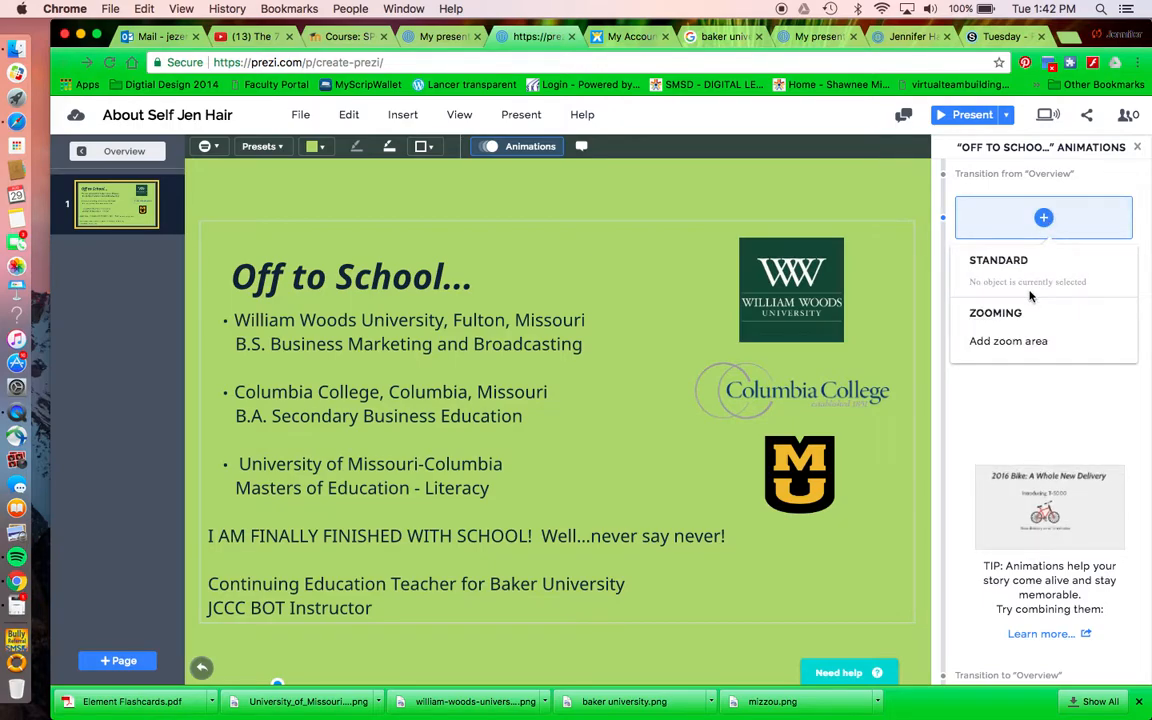
{"action": "left_click", "coordinate": [312, 318]}
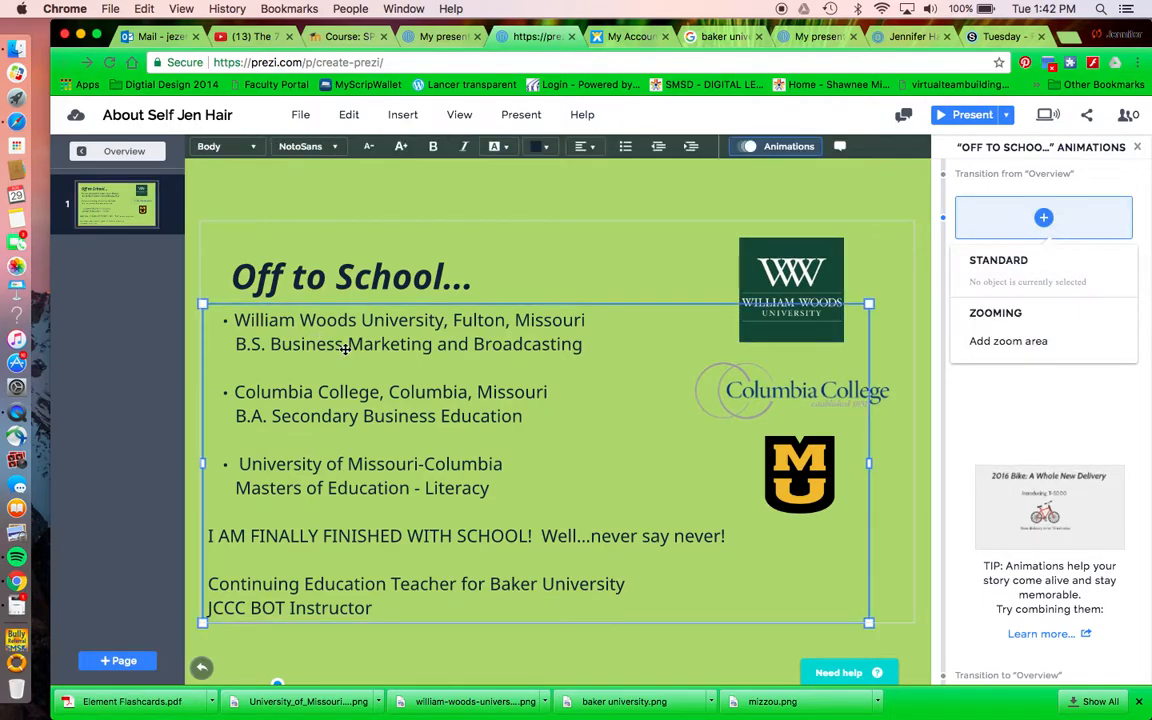
{"action": "left_click", "coordinate": [1022, 230]}
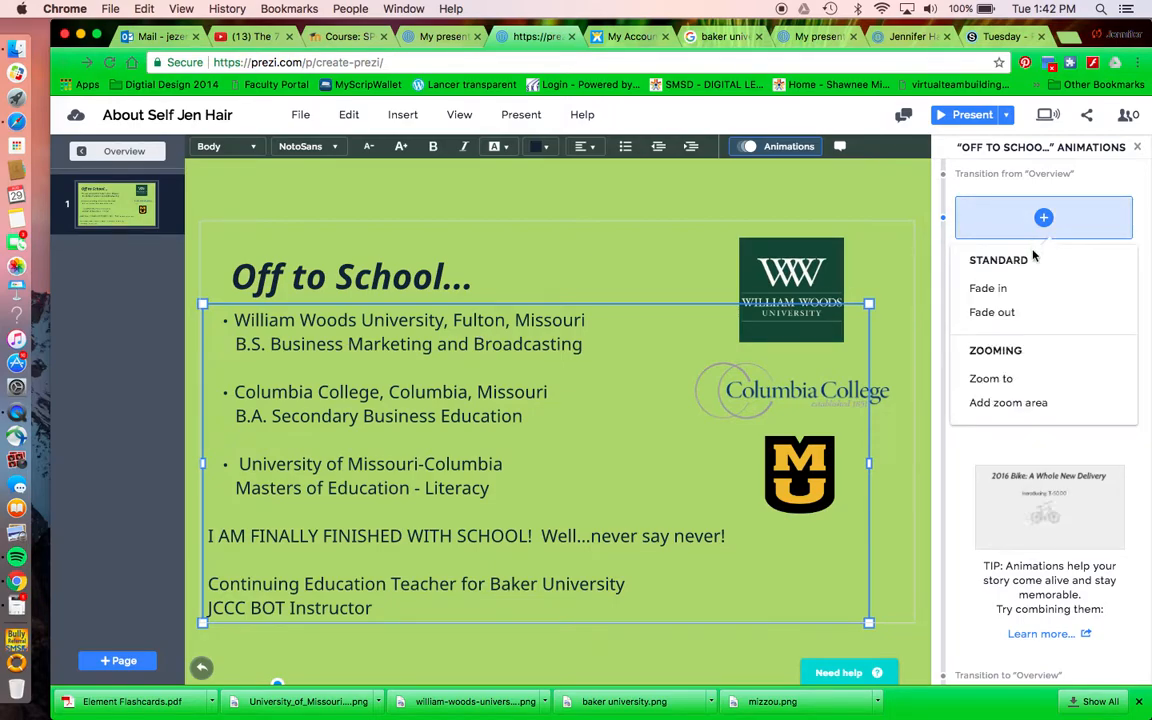
{"action": "left_click", "coordinate": [995, 290]}
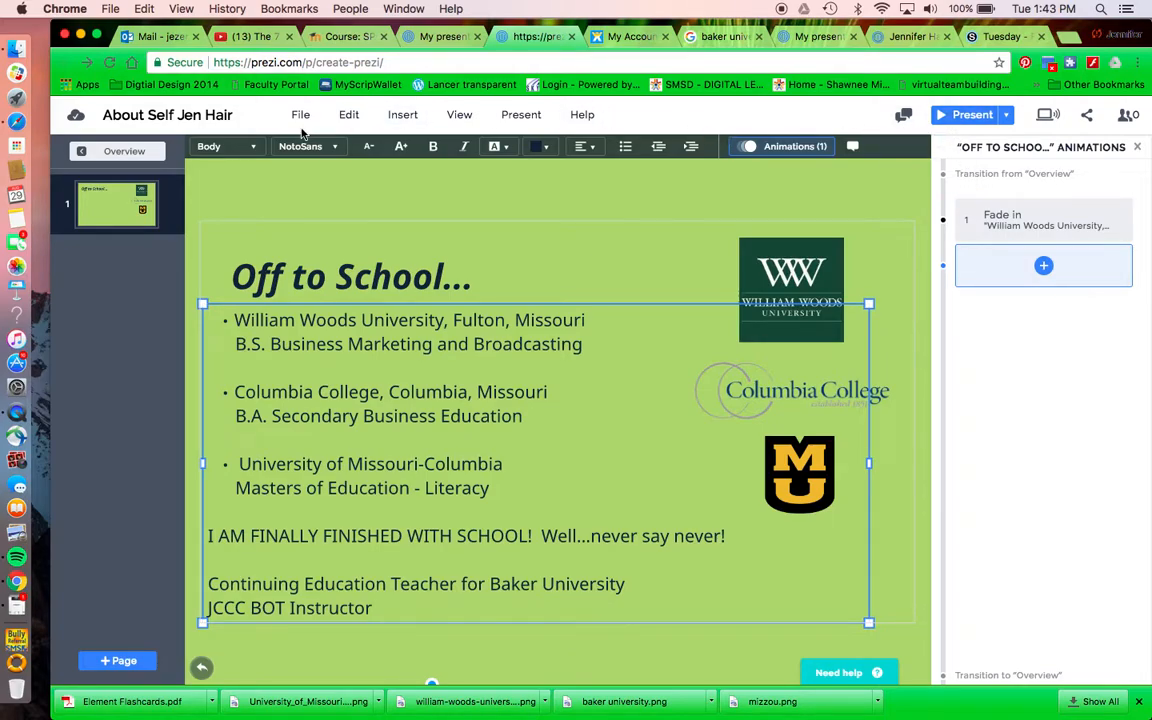
- Return to the overview, present the prezi in full screen, and advance through the hometown, education and school-life topics
{"action": "left_click", "coordinate": [103, 153]}
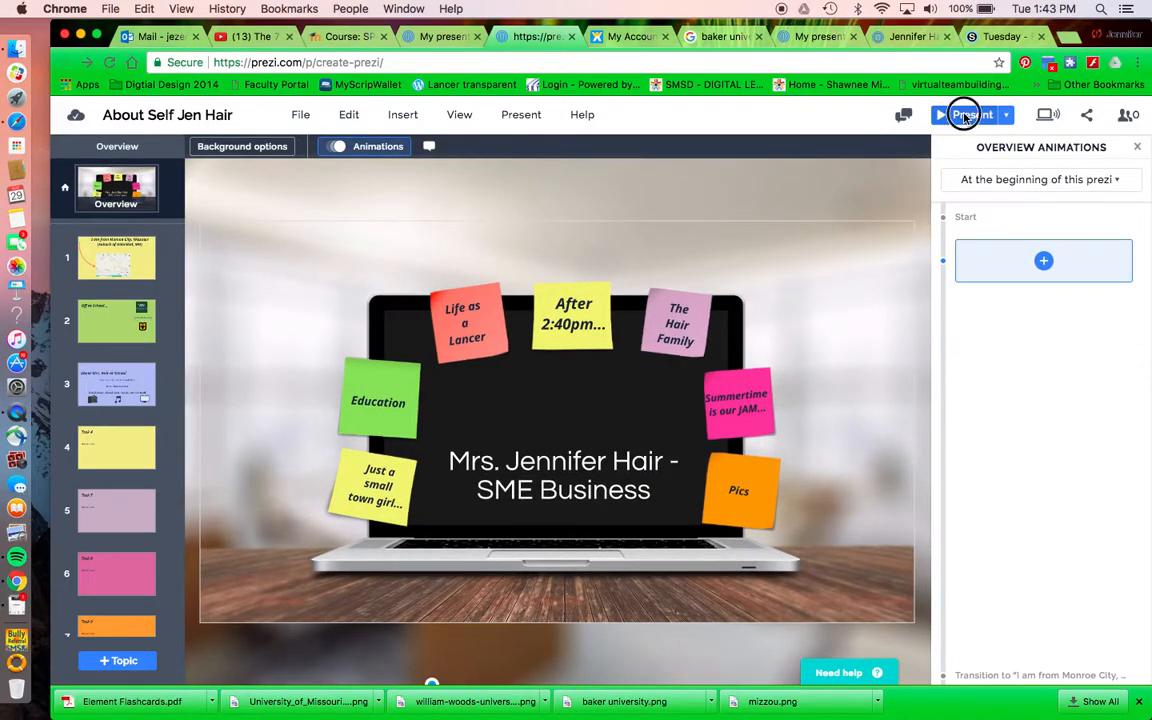
{"action": "left_click", "coordinate": [965, 115]}
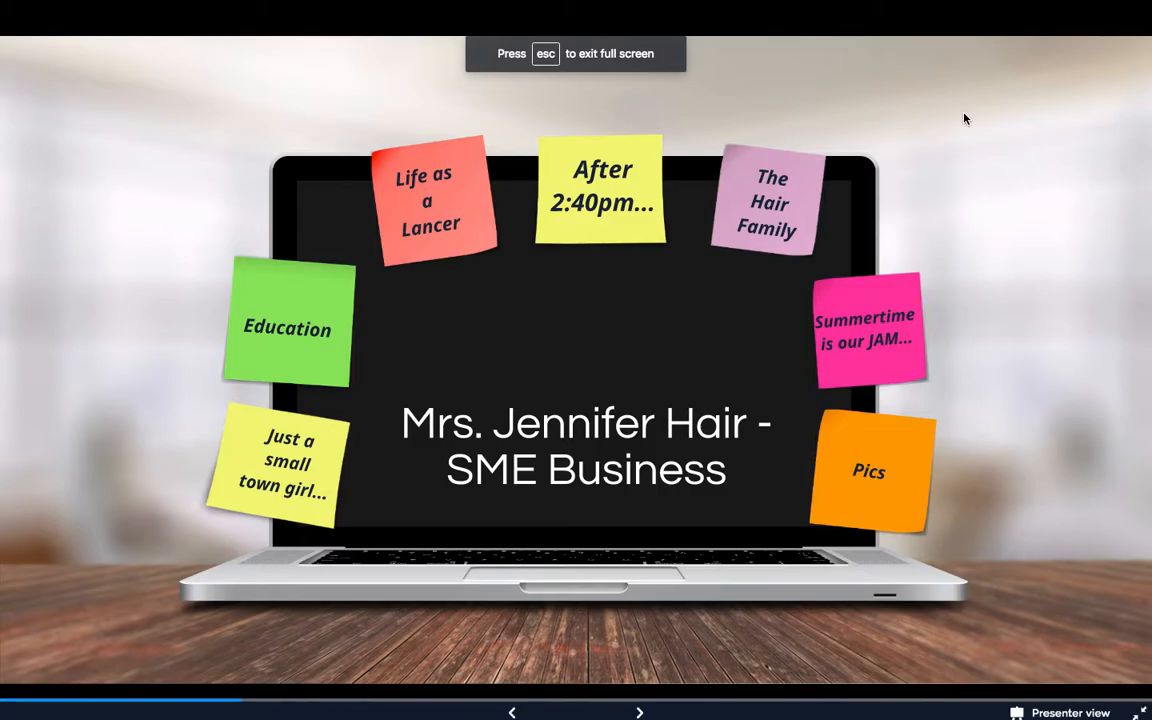
{"action": "key", "text": "Right"}
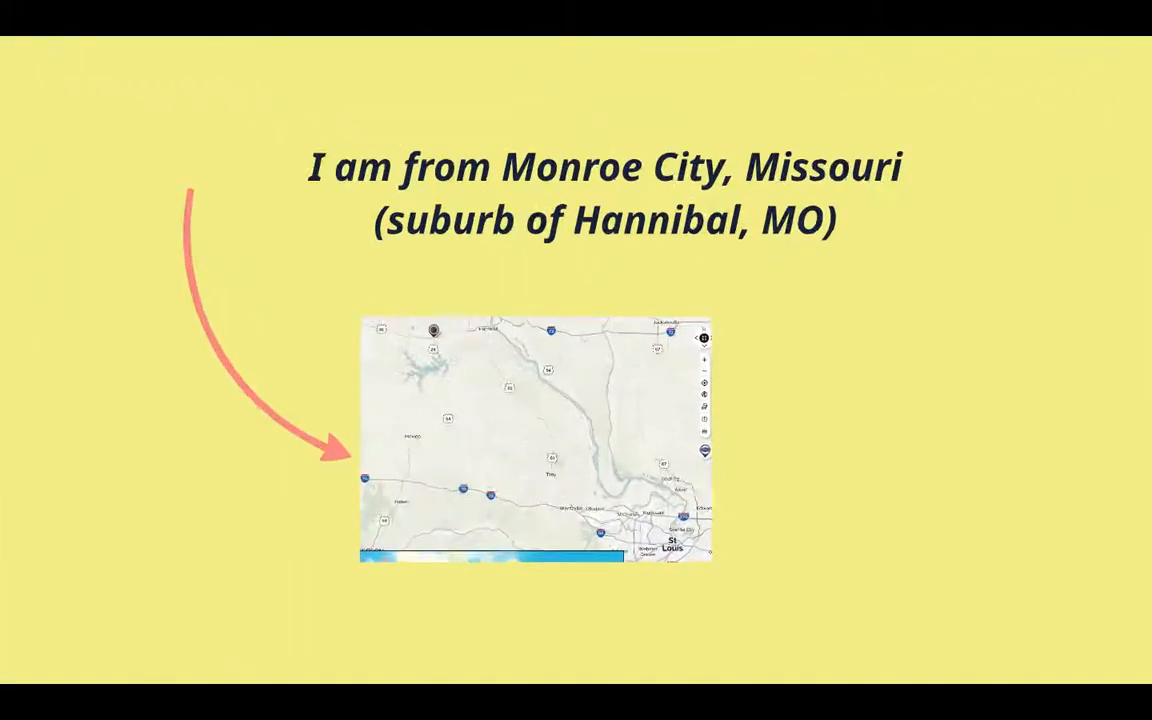
{"action": "key", "text": "Right"}
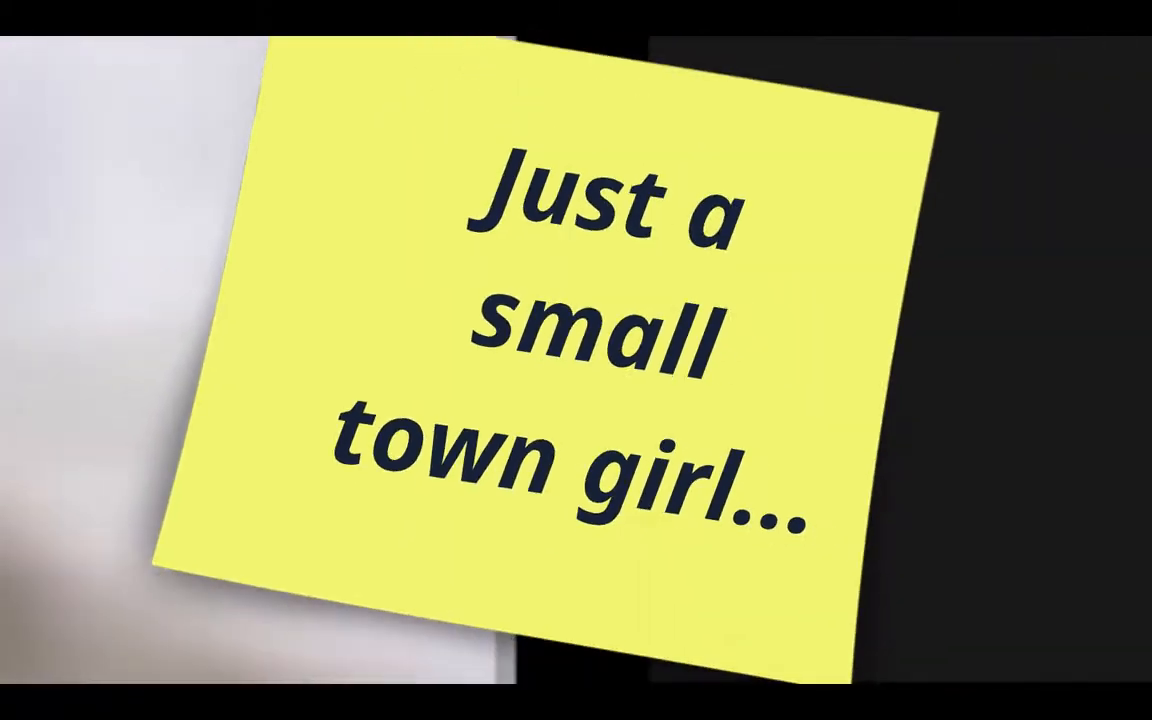
{"action": "key", "text": "Right"}
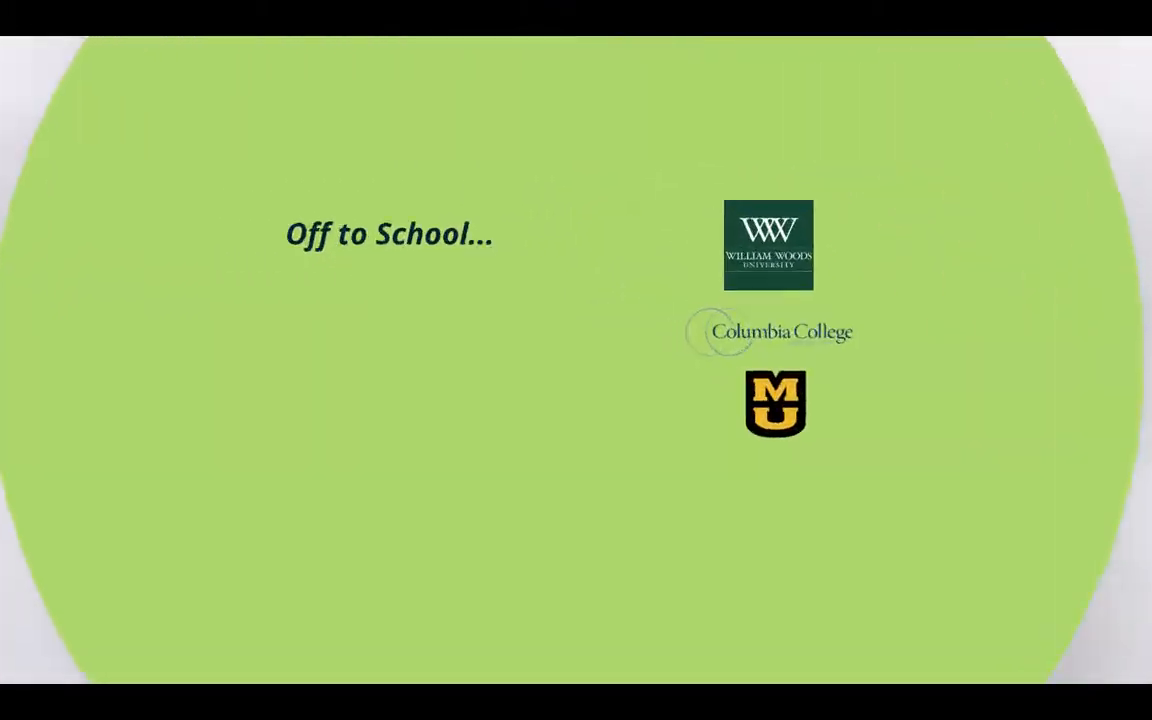
{"action": "key", "text": "Right"}
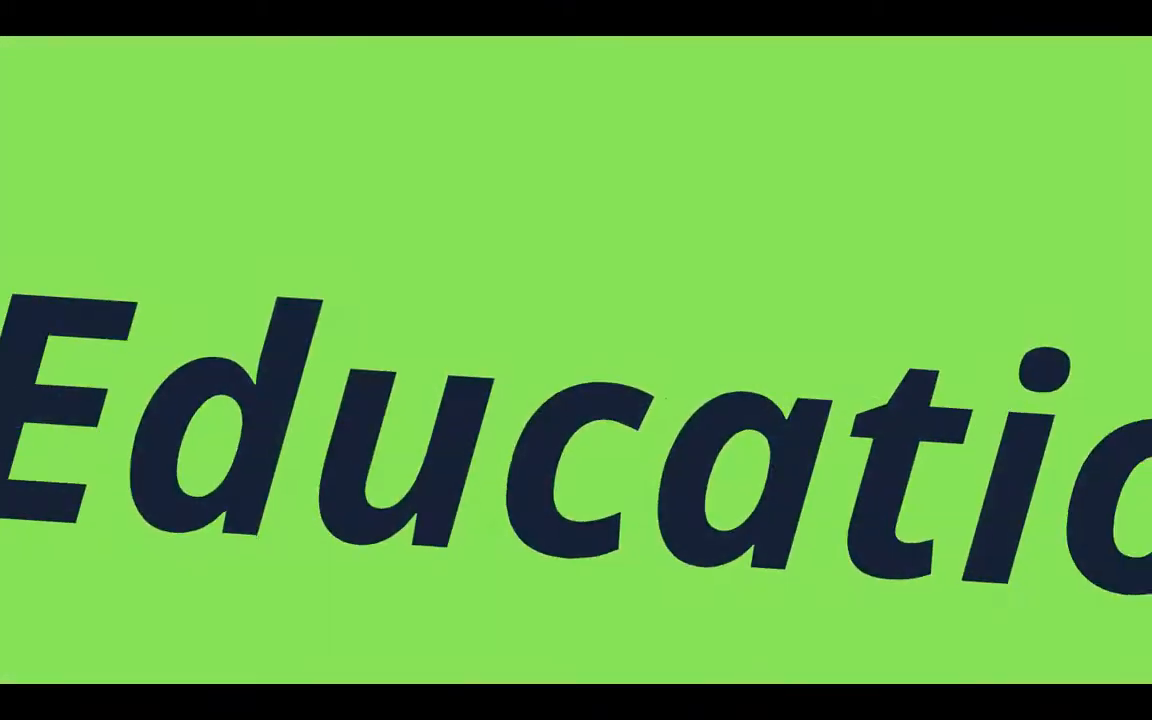
{"action": "key", "text": "Right"}
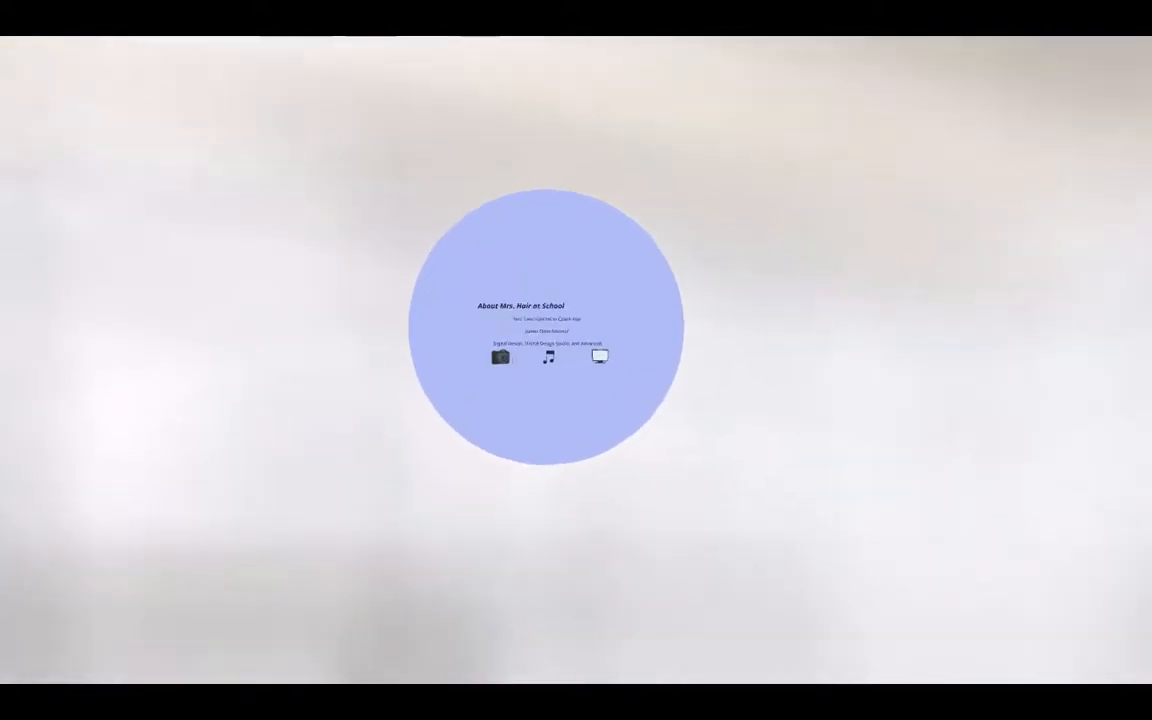
{"action": "key", "text": "Right"}
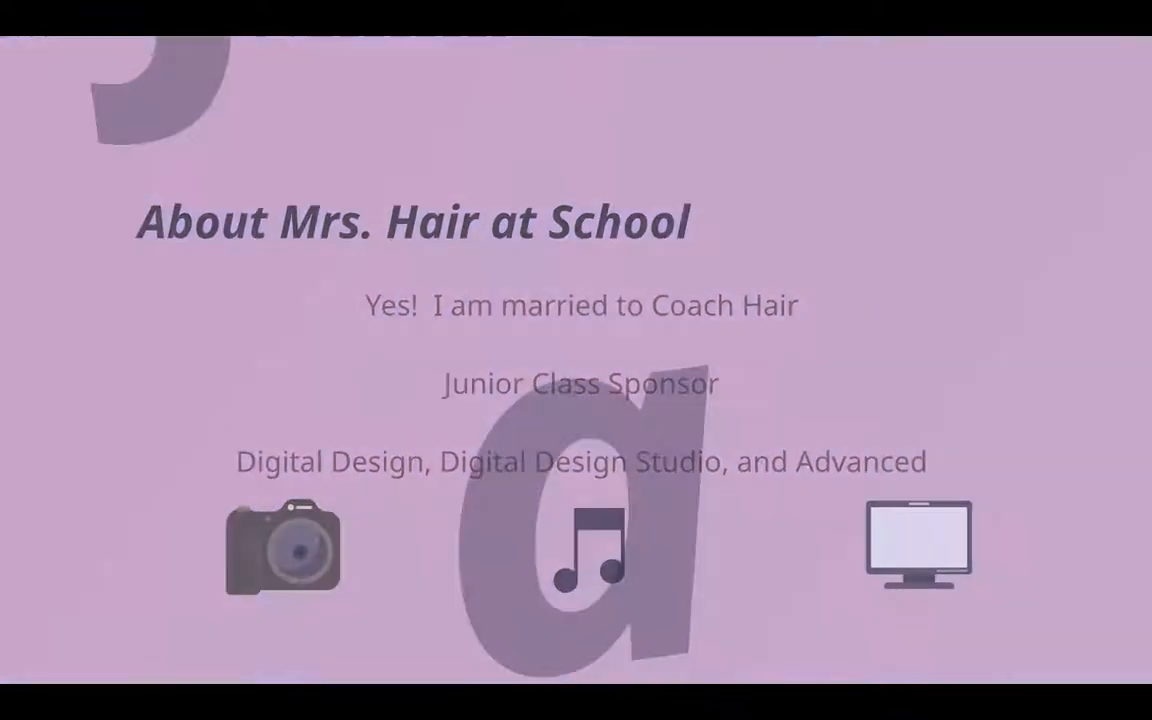